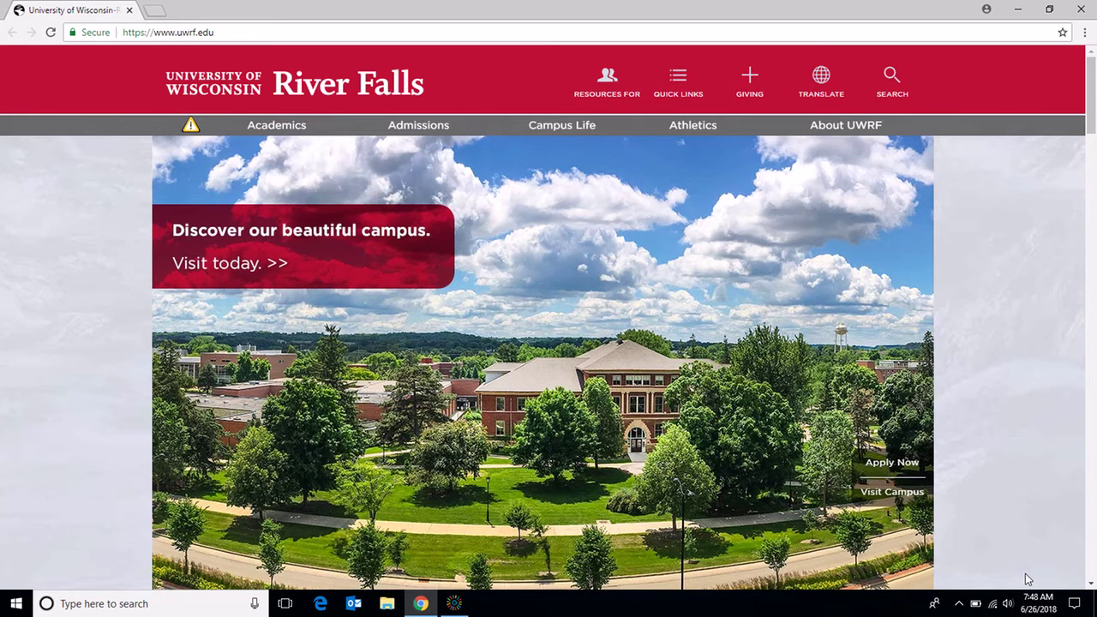
Step: Open the Quick Links dropdown in the header of the UWRF home page
left_click(682, 84)
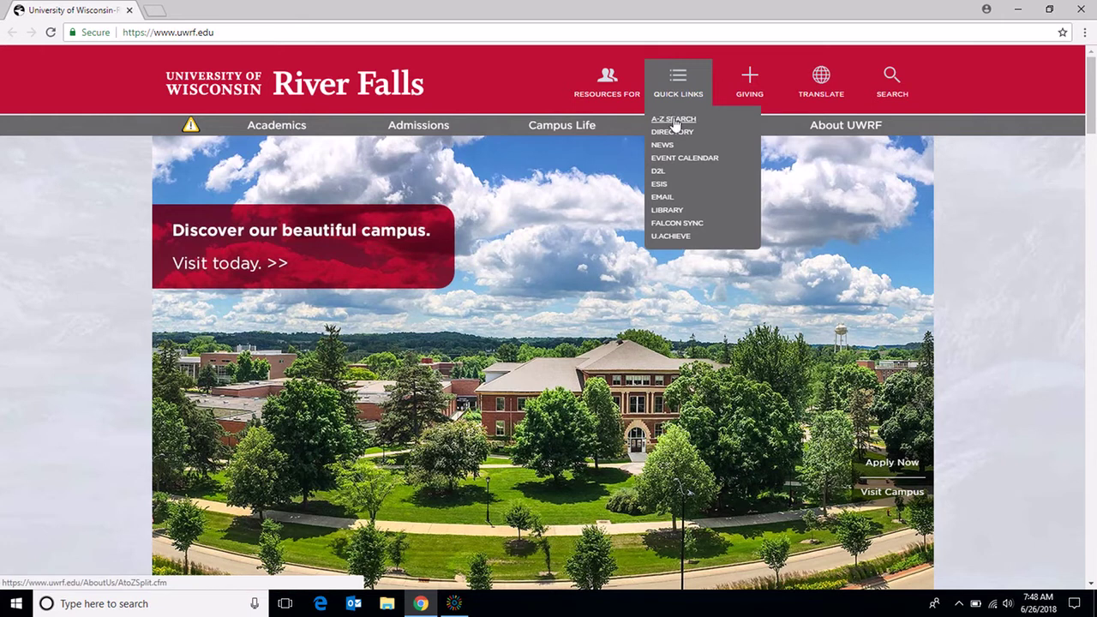
Step: Go through the A-Z index under H to the Handshake login page and choose Employers
left_click(674, 119)
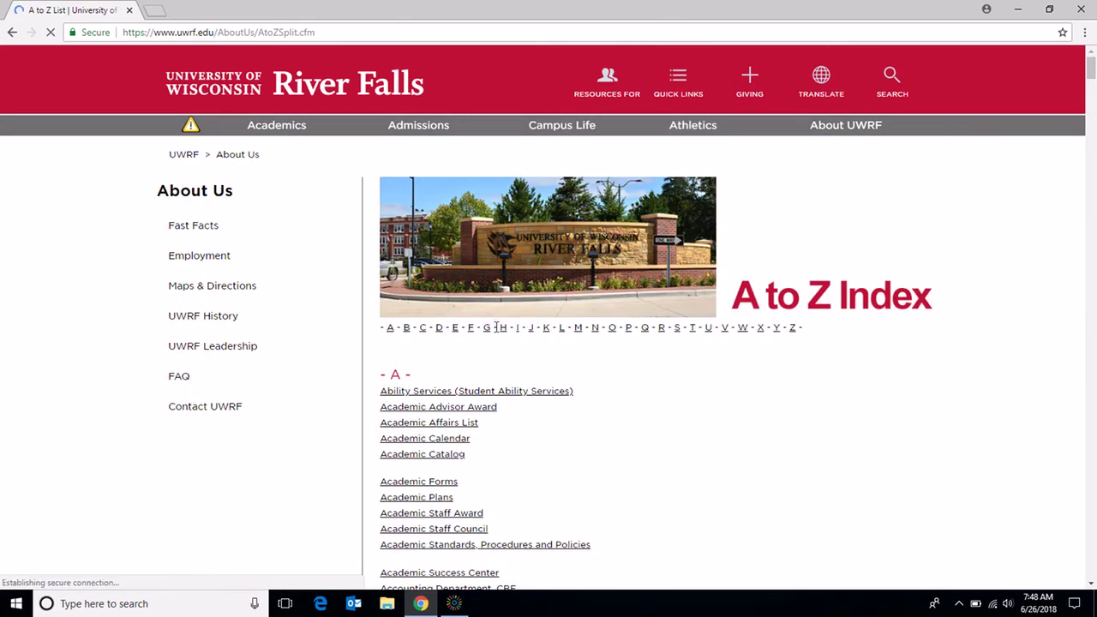
left_click(503, 327)
left_click(410, 92)
left_click_drag(1095, 105, 1095, 284)
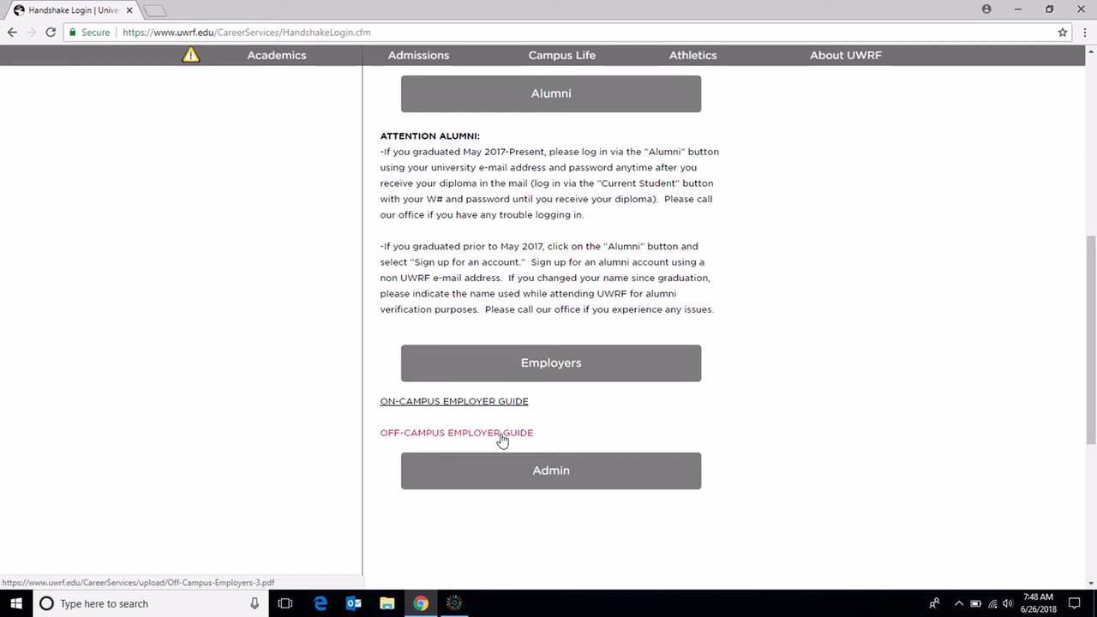
left_click(565, 380)
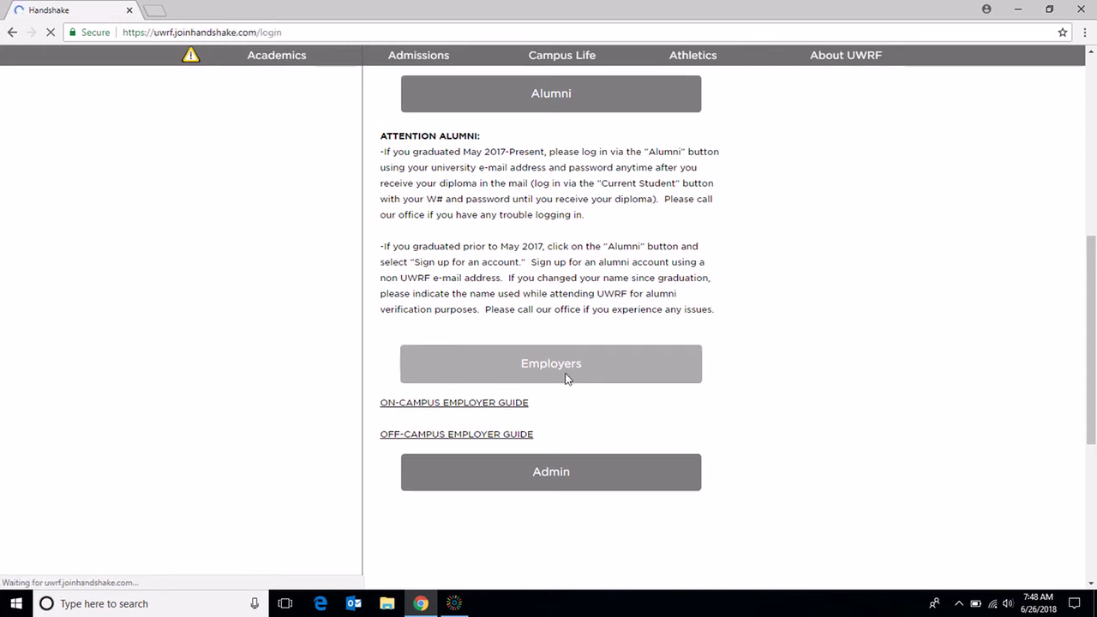
Step: Sign in to Handshake through the employer login with the account email and password
left_click(567, 367)
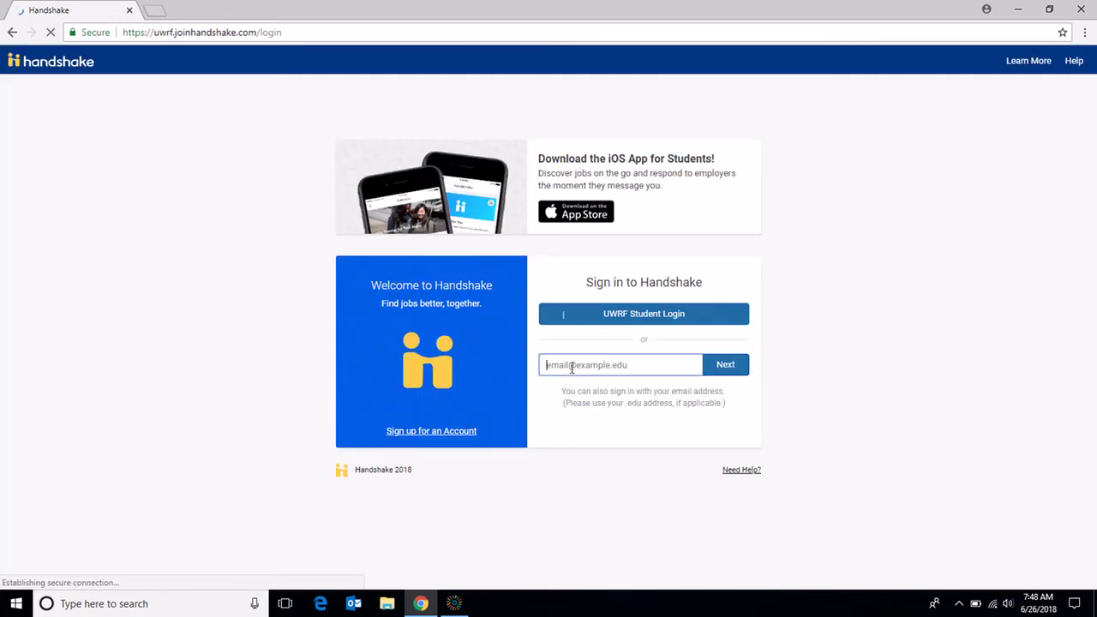
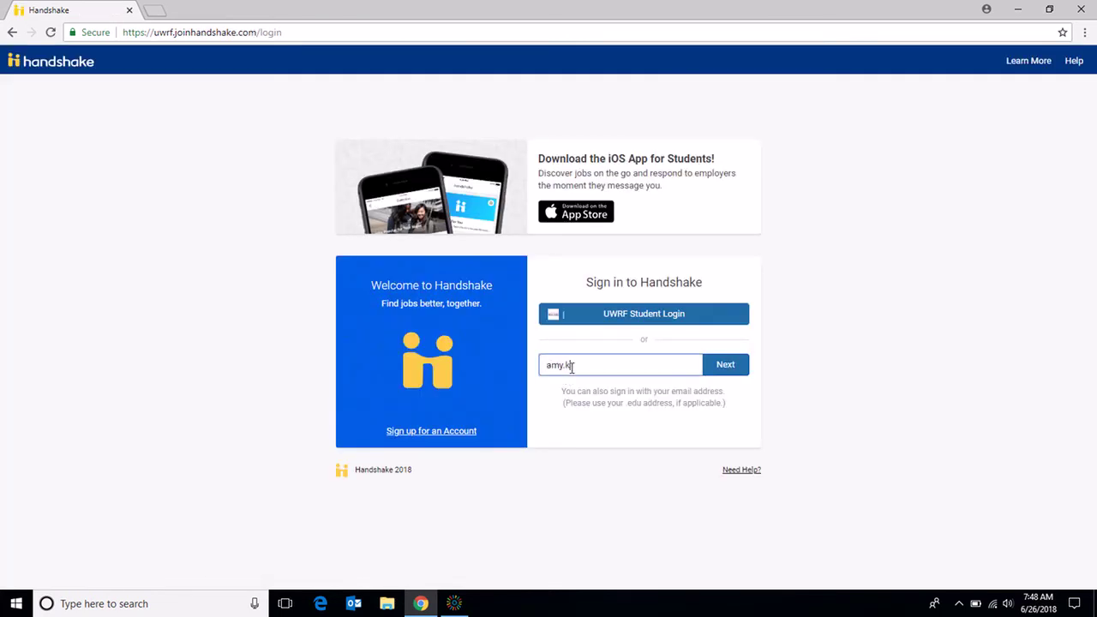
left_click(742, 370)
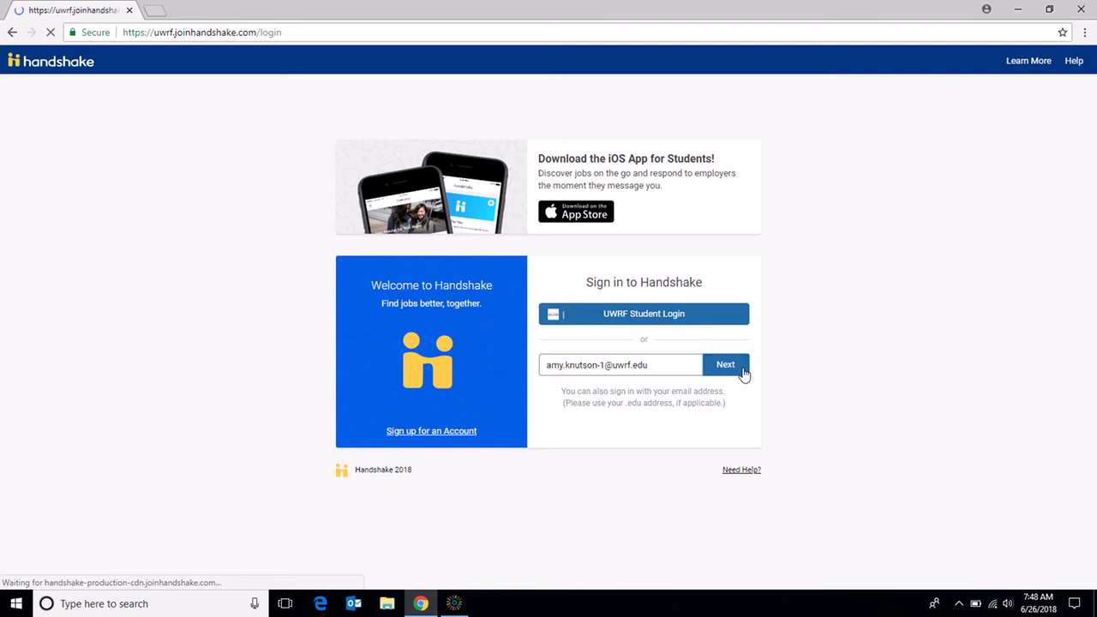
left_click(705, 368)
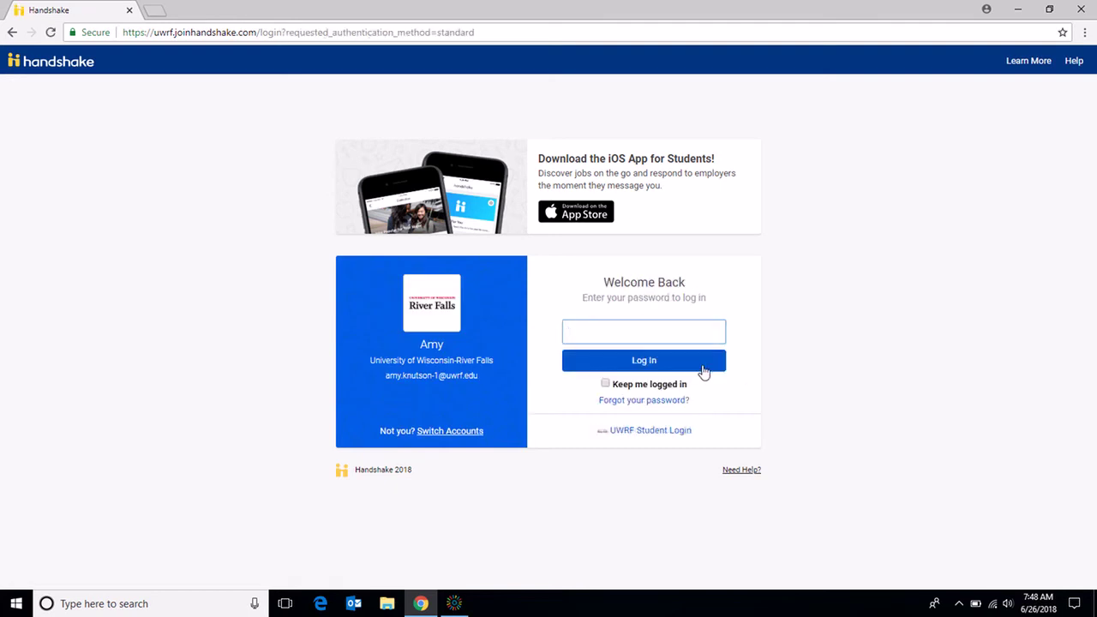
type("•••••••••")
key("Return")
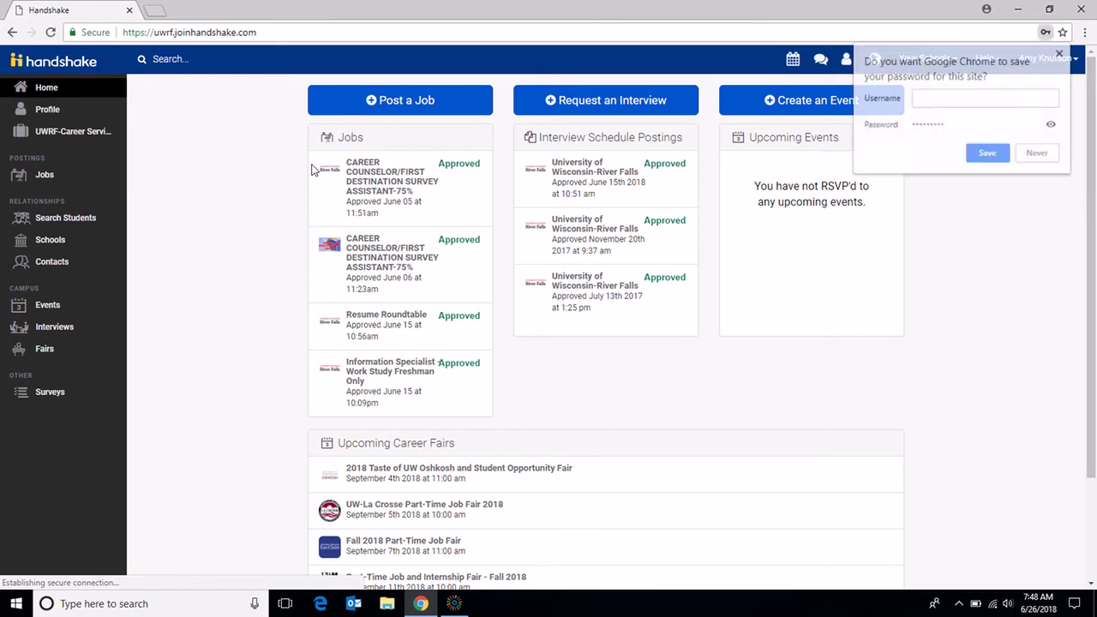
Step: Decline Chrome's password saving and start a new job posting titled 'Fake Job'
left_click(1041, 154)
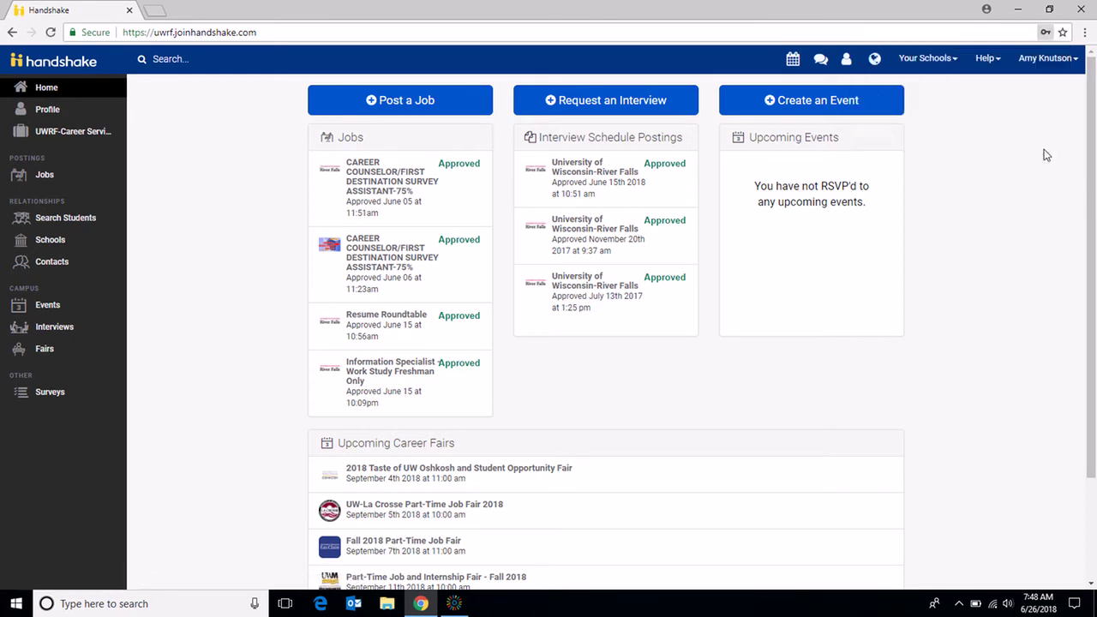
left_click(371, 113)
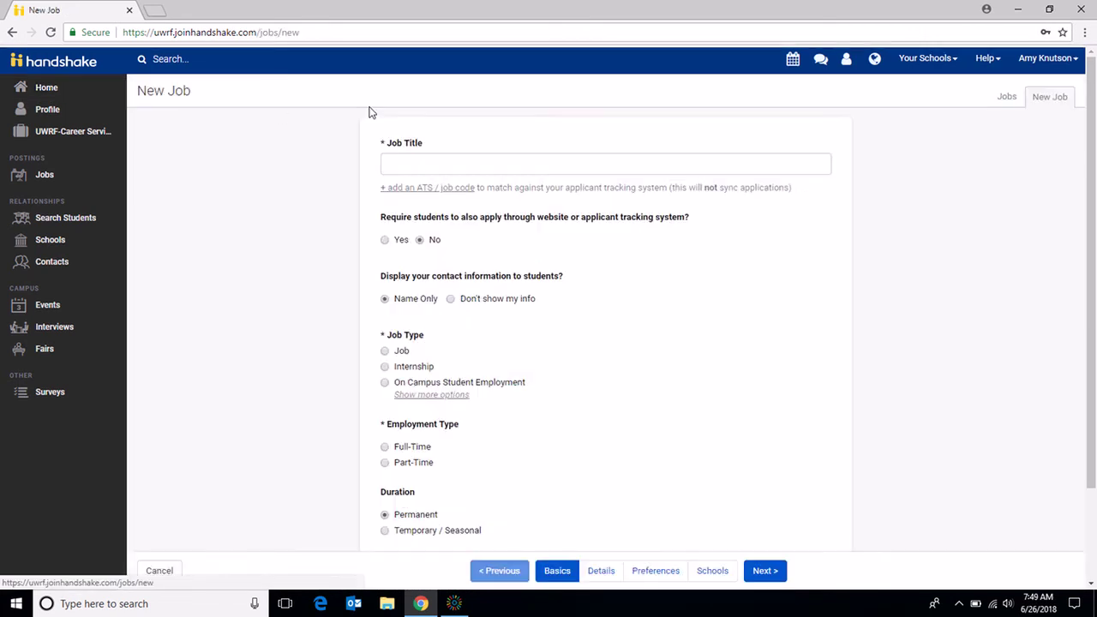
left_click(438, 160)
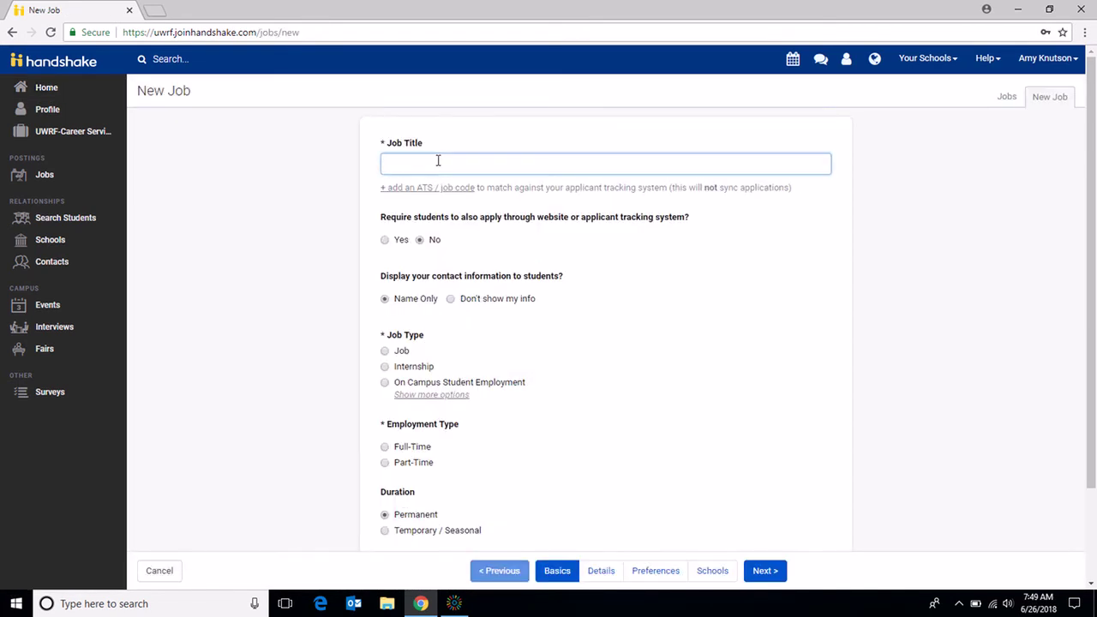
type("Fake Job")
left_click(385, 241)
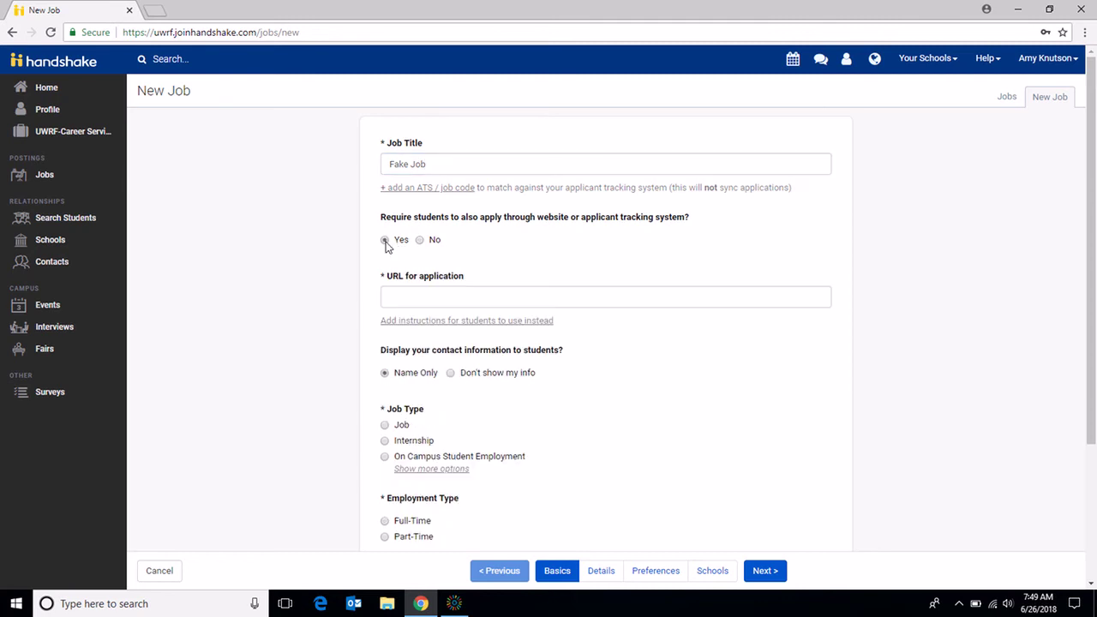
left_click(407, 302)
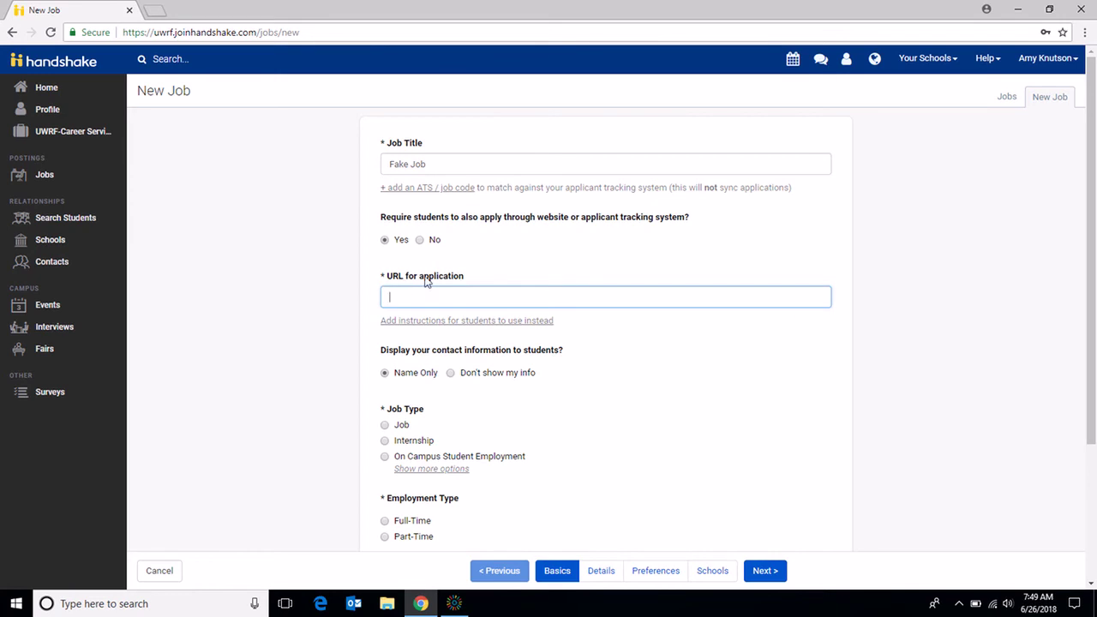
left_click(428, 322)
left_click(435, 369)
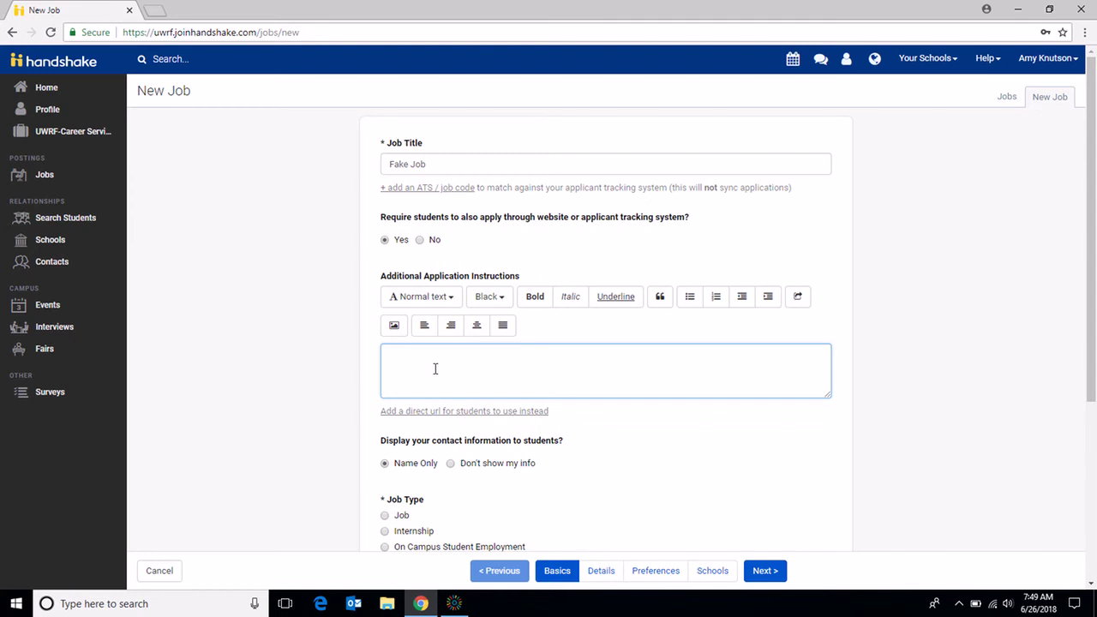
left_click(421, 241)
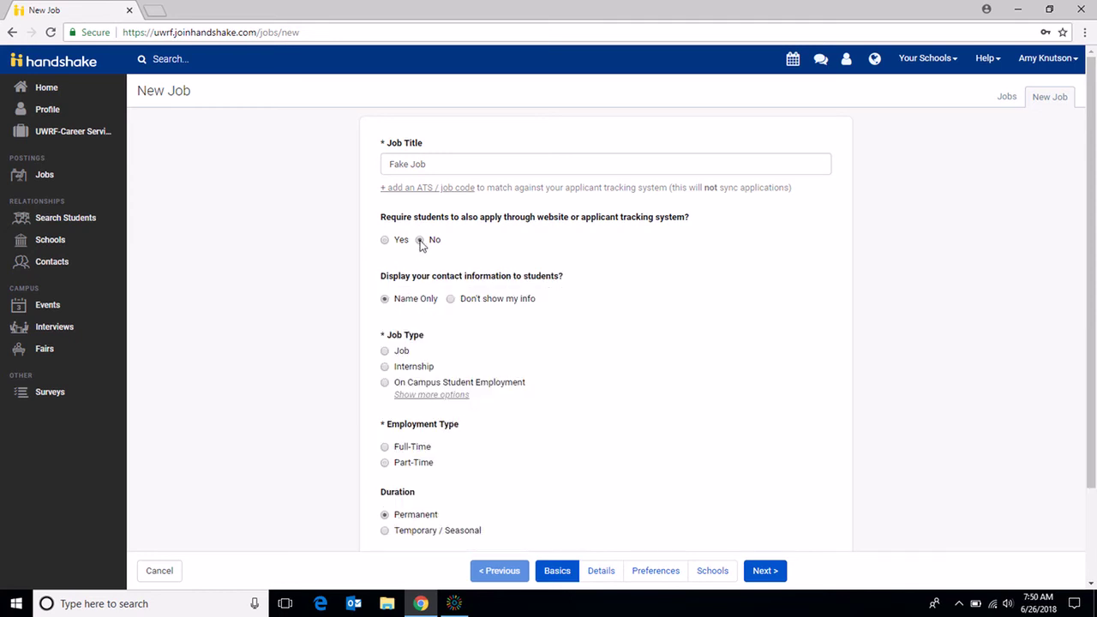
left_click(385, 241)
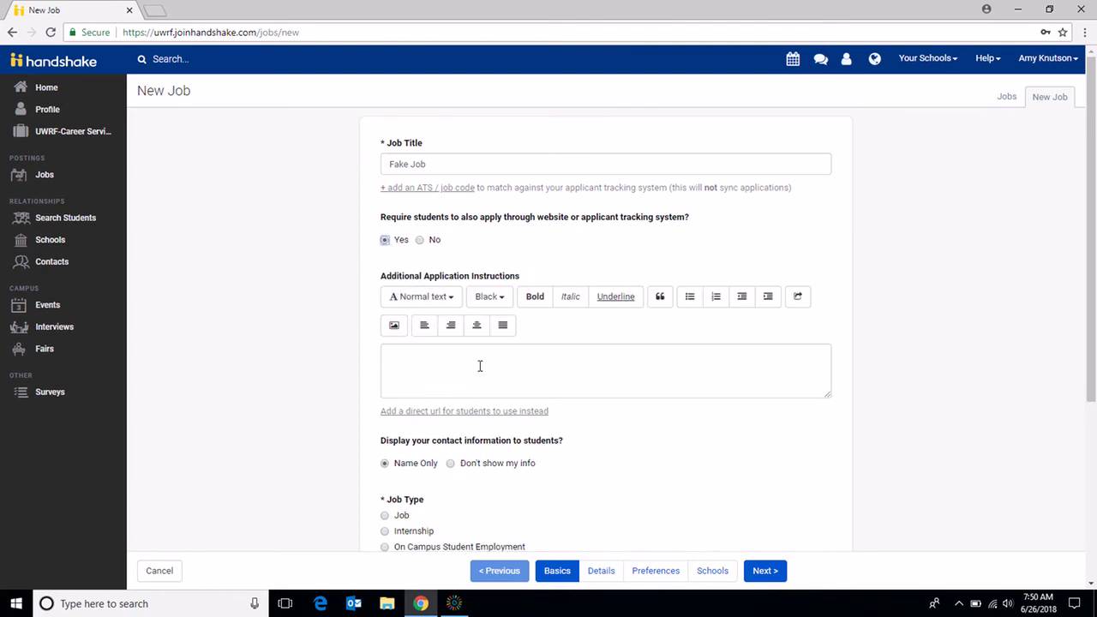
left_click(463, 413)
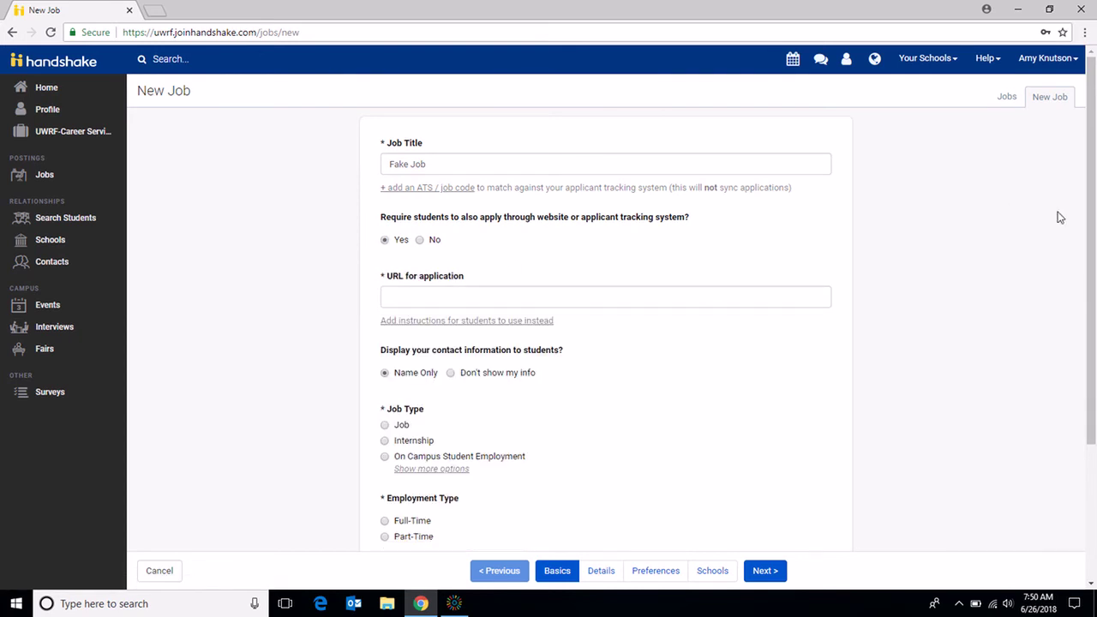
left_click_drag(1089, 157, 1089, 189)
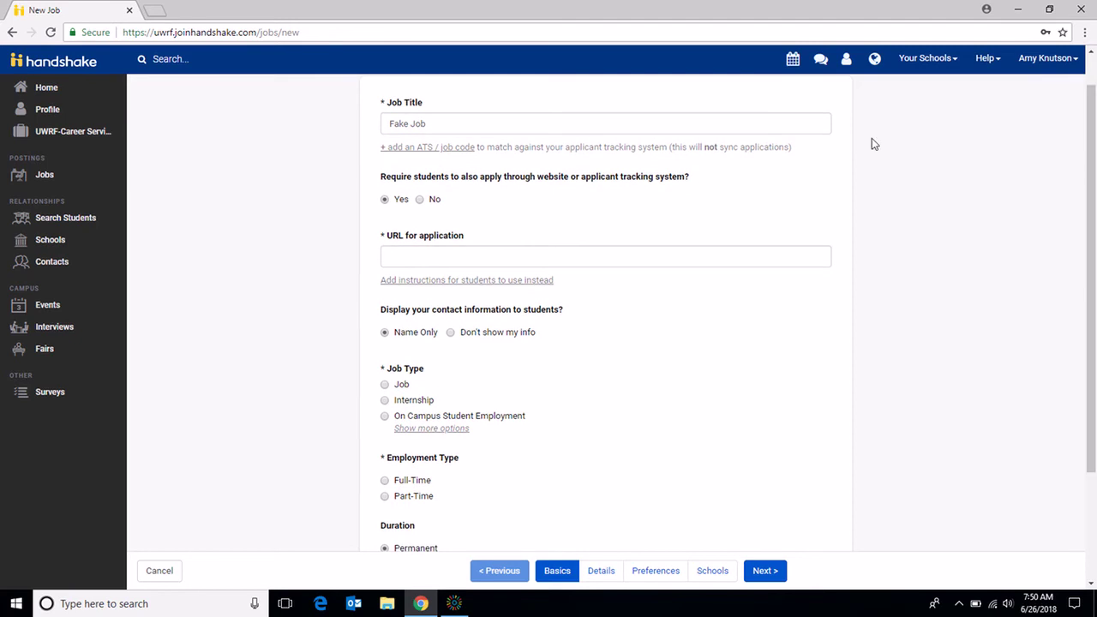
left_click(420, 200)
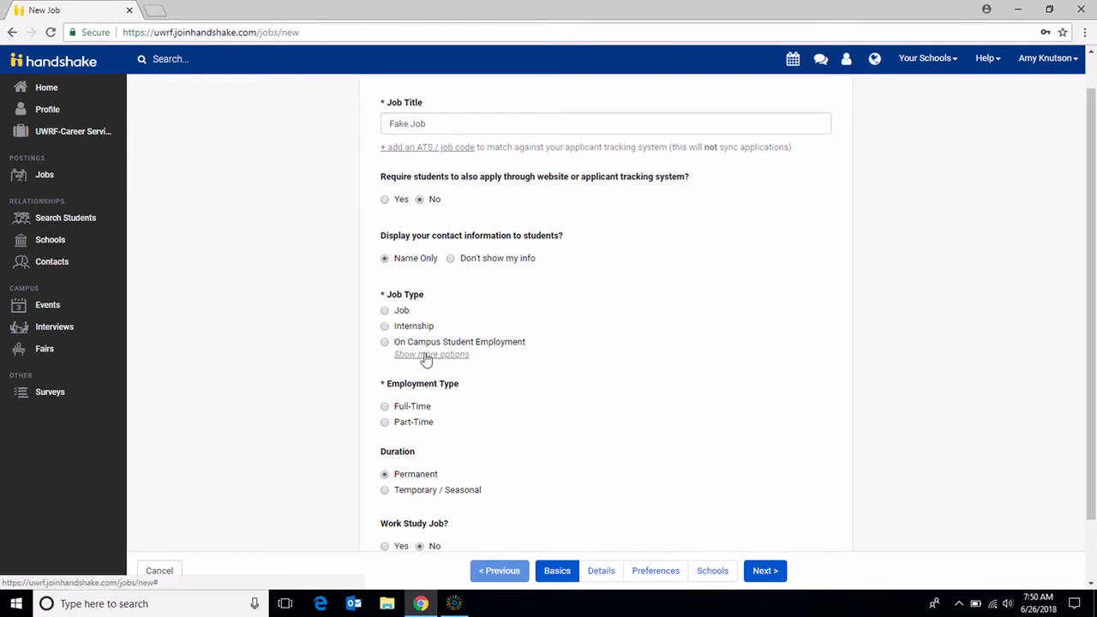
Step: Set Job Type to Job and Employment Type to Full-Time, then go to Details
left_click(385, 312)
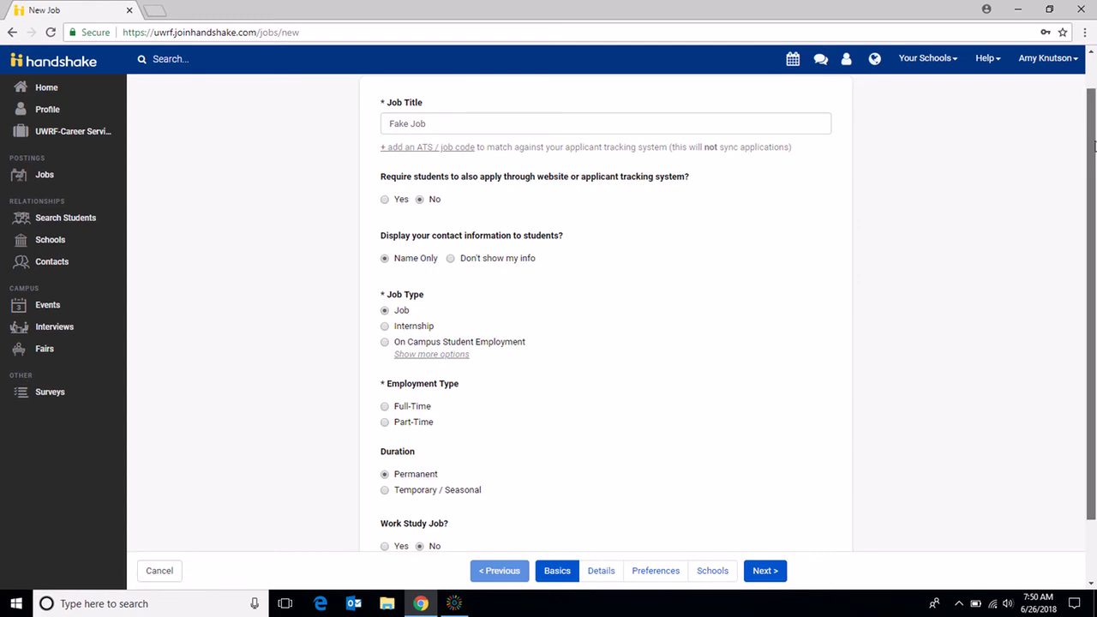
scroll(1095, 146, "down", 2)
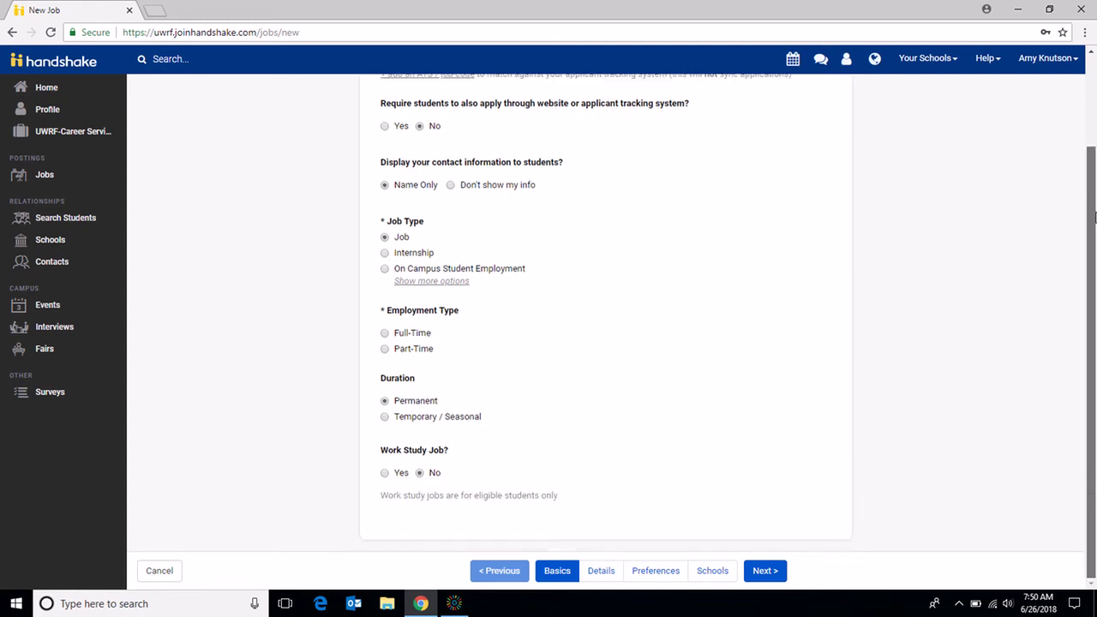
left_click(385, 334)
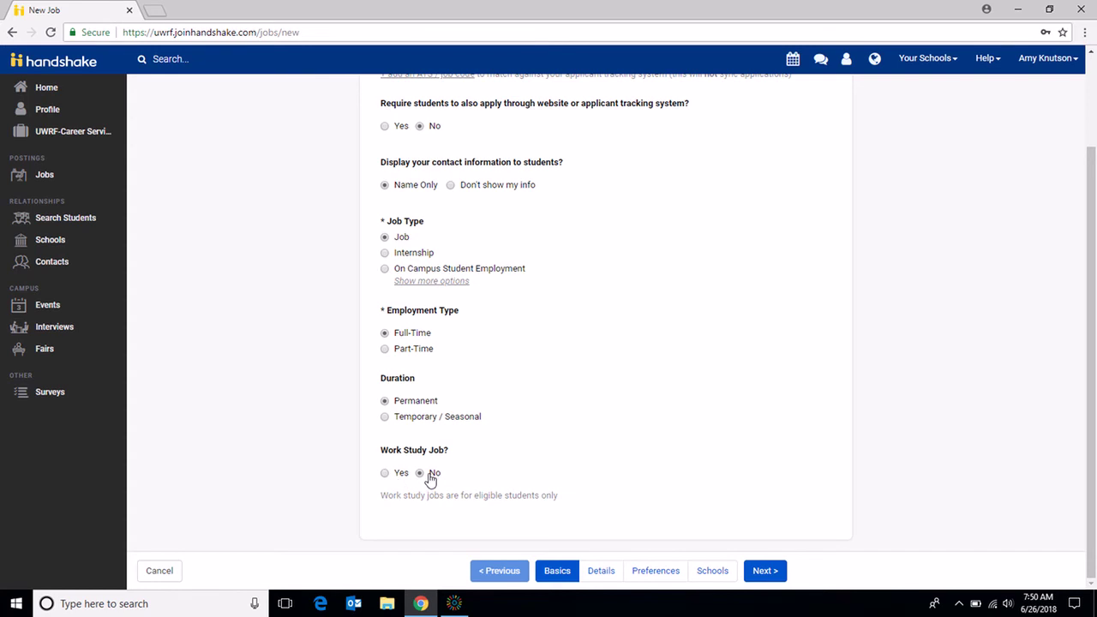
left_click(762, 571)
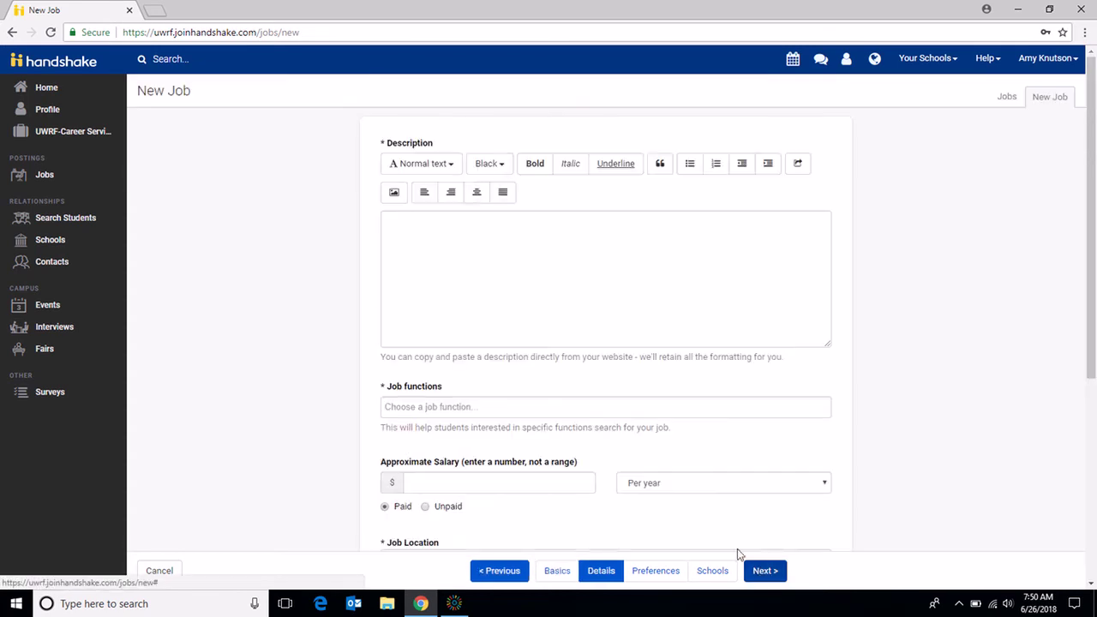
Step: Write the description 'Great job opportunity!' with 'Requirements' on a new line
left_click(577, 241)
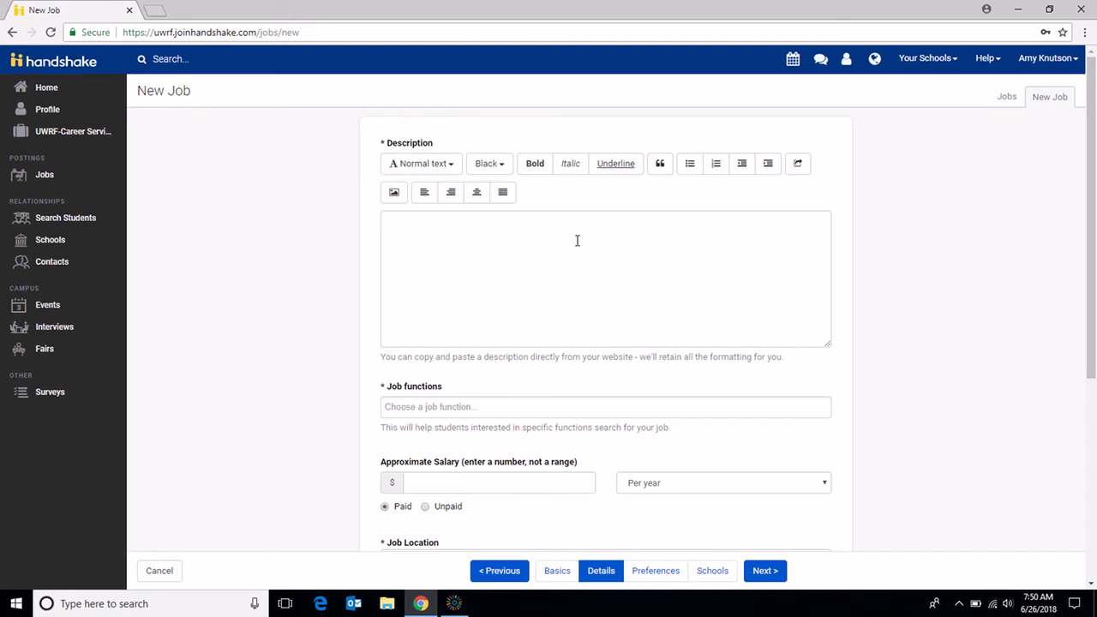
left_click(577, 241)
type("Great job opportunity!")
key("Return")
type("Requirements")
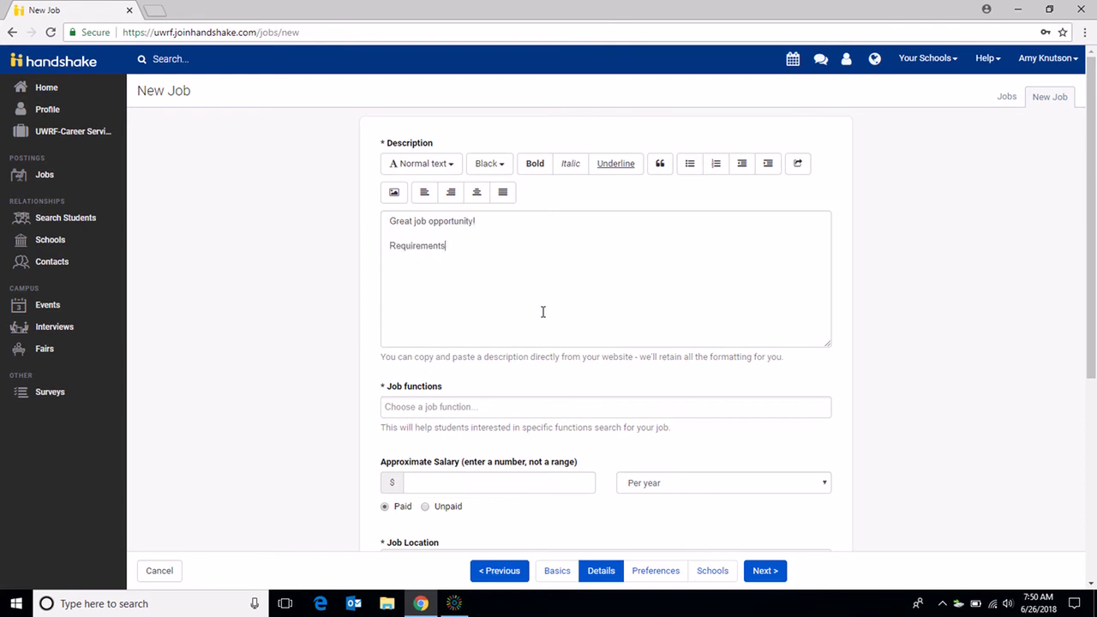
scroll(543, 311, "down", 2)
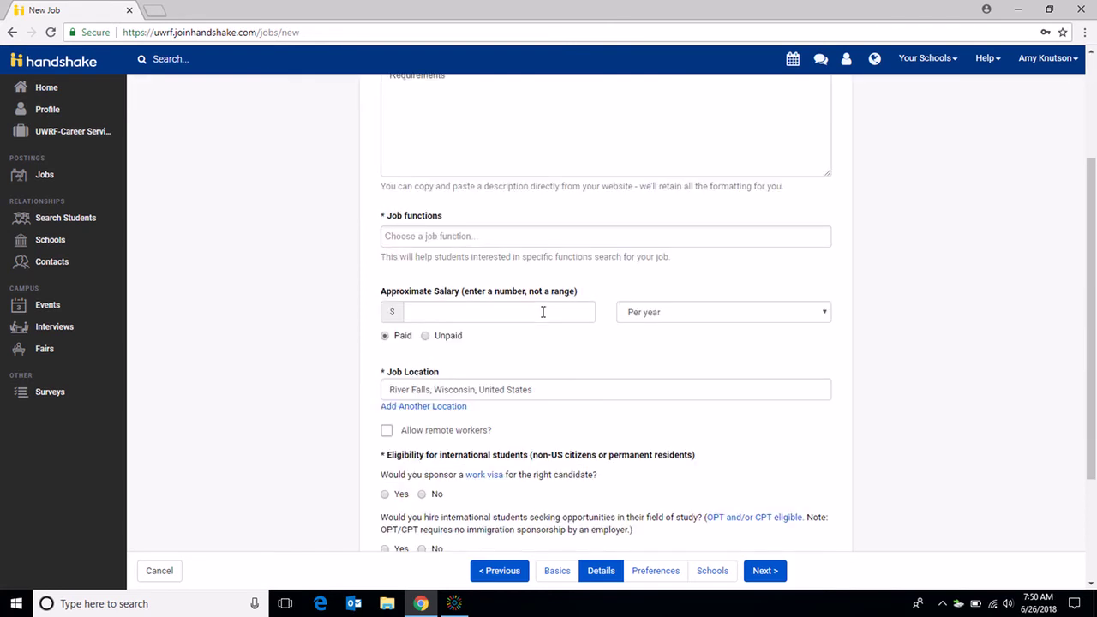
left_click_drag(1086, 219, 1086, 141)
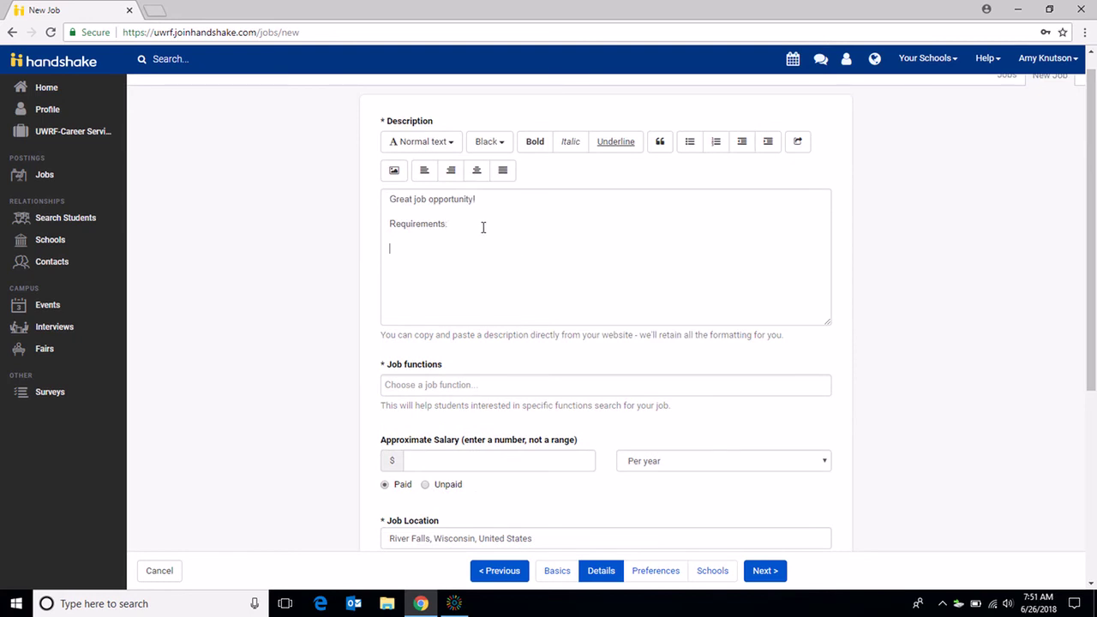
Step: Add Administration and Community & Social Services as job functions
left_click(474, 394)
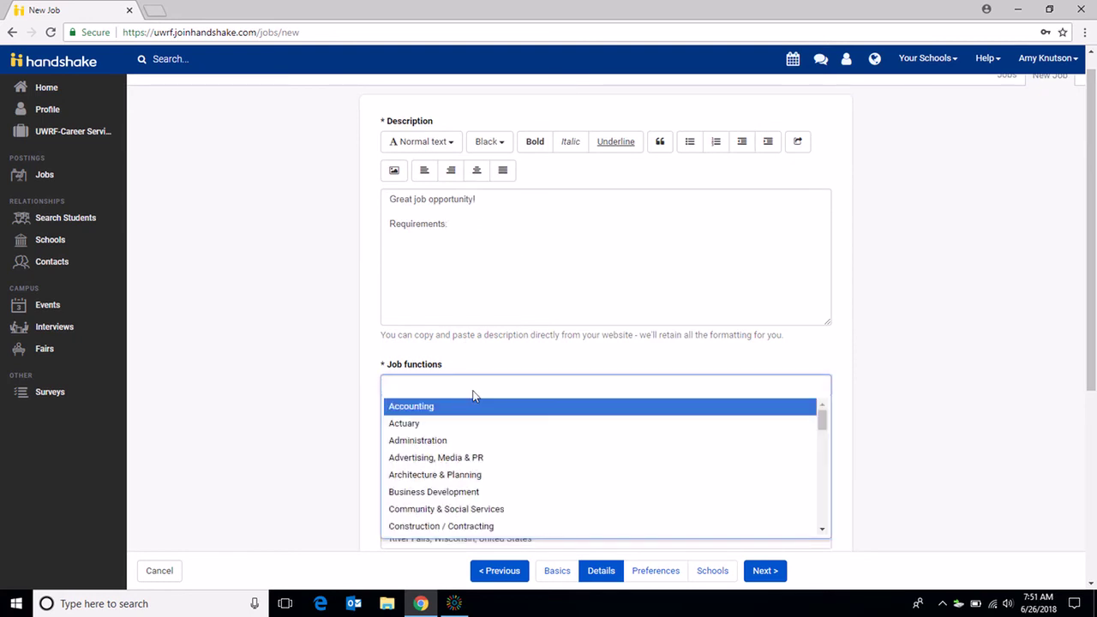
left_click(455, 440)
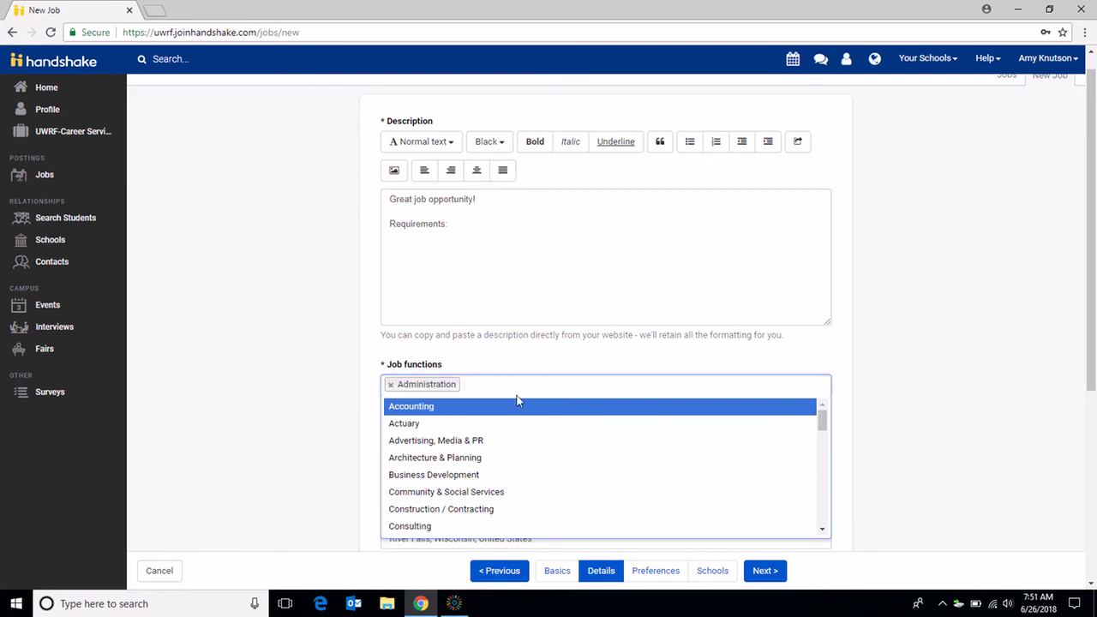
left_click(449, 493)
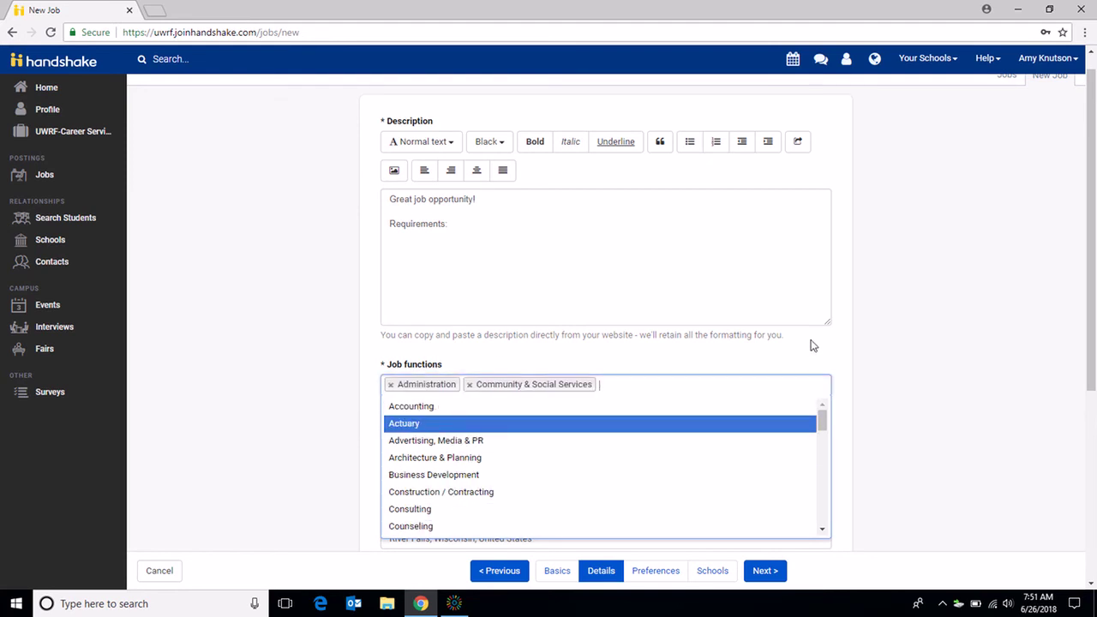
left_click(811, 343)
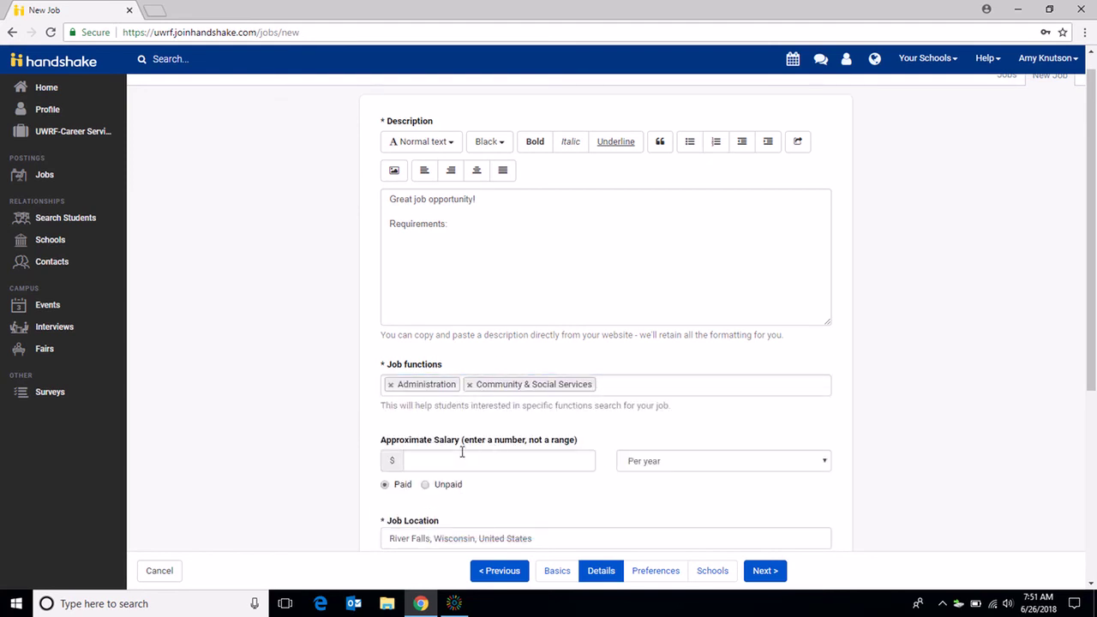
Step: Answer No to work visa sponsorship and OPT/CPT hiring, and require a Cover Letter
scroll(1029, 386, "down", 2)
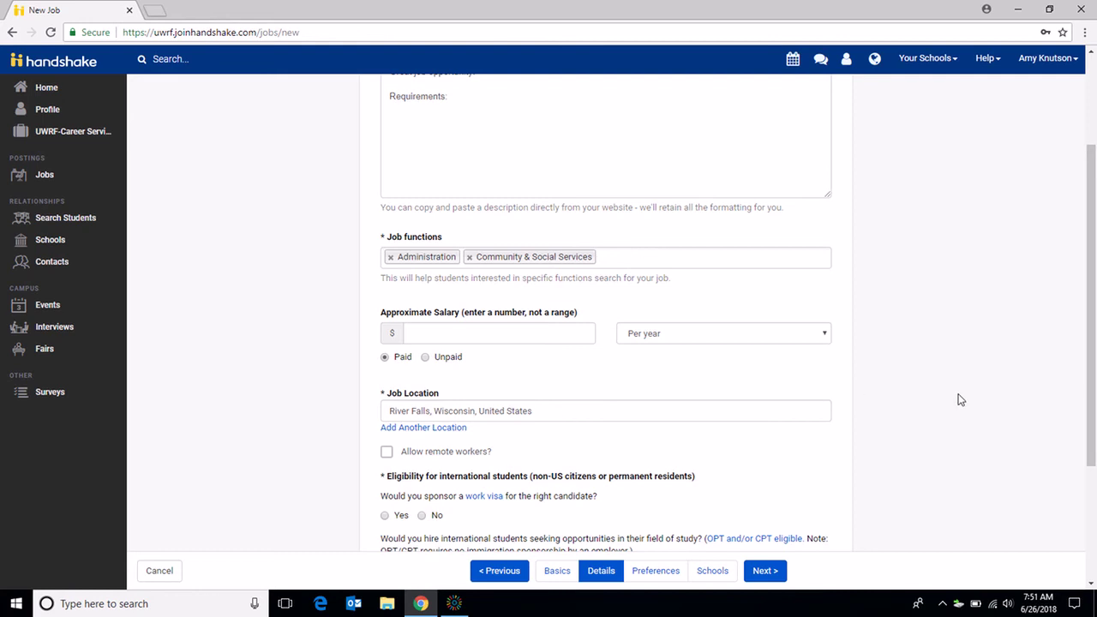
left_click_drag(1096, 246, 1096, 343)
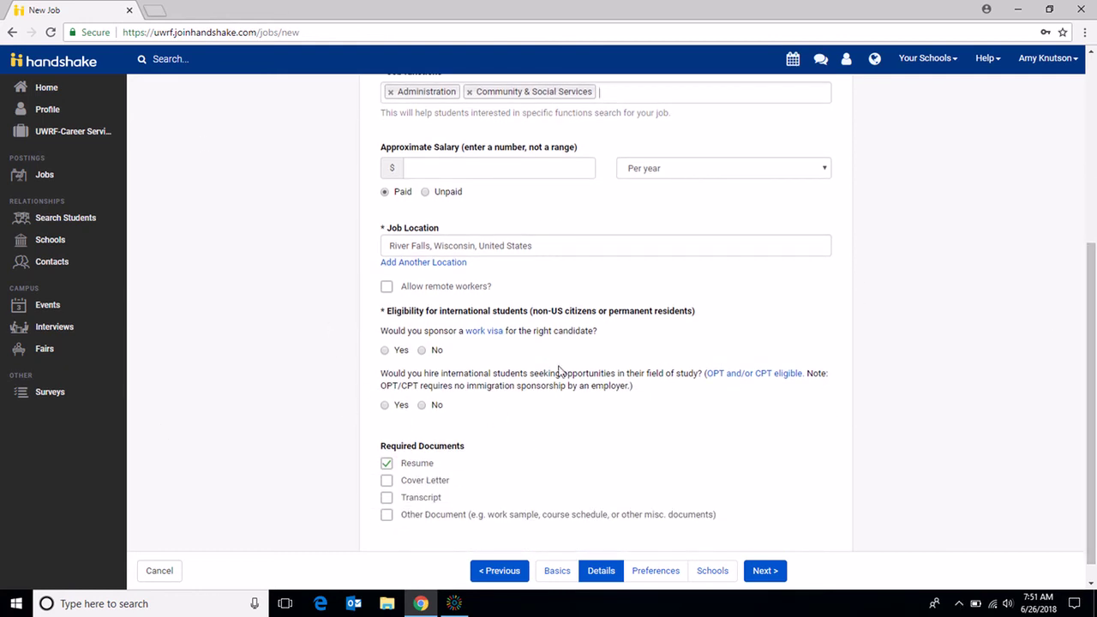
left_click(422, 351)
left_click(422, 406)
left_click(387, 482)
Step: On the Preferences step, check Freshman, Sophomore, Junior and Senior school years
left_click(766, 572)
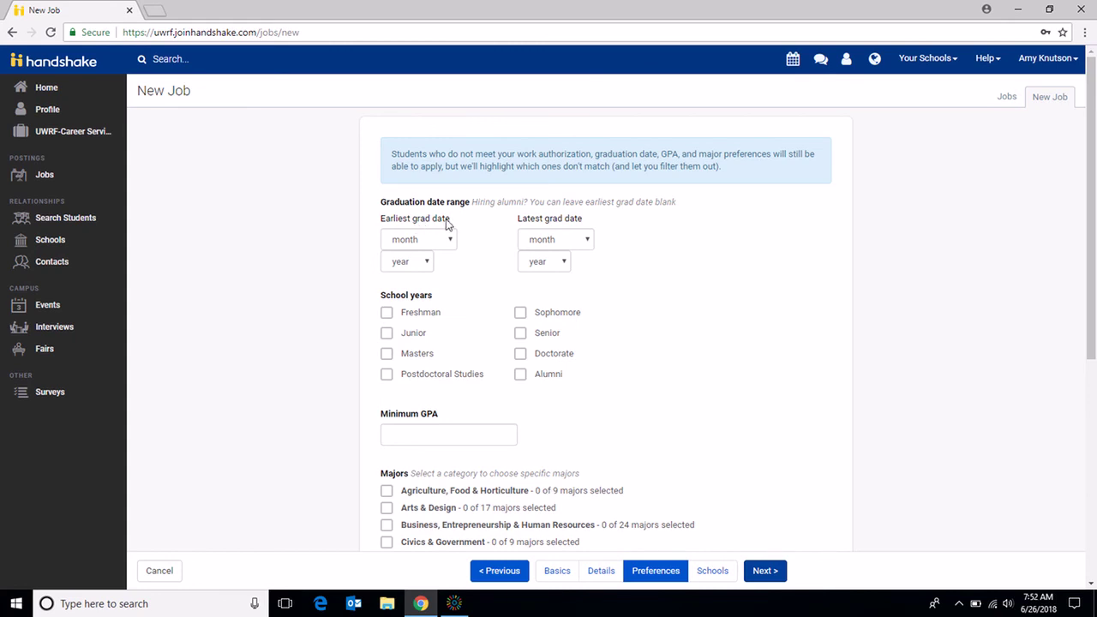
left_click(385, 314)
left_click(387, 334)
left_click(521, 334)
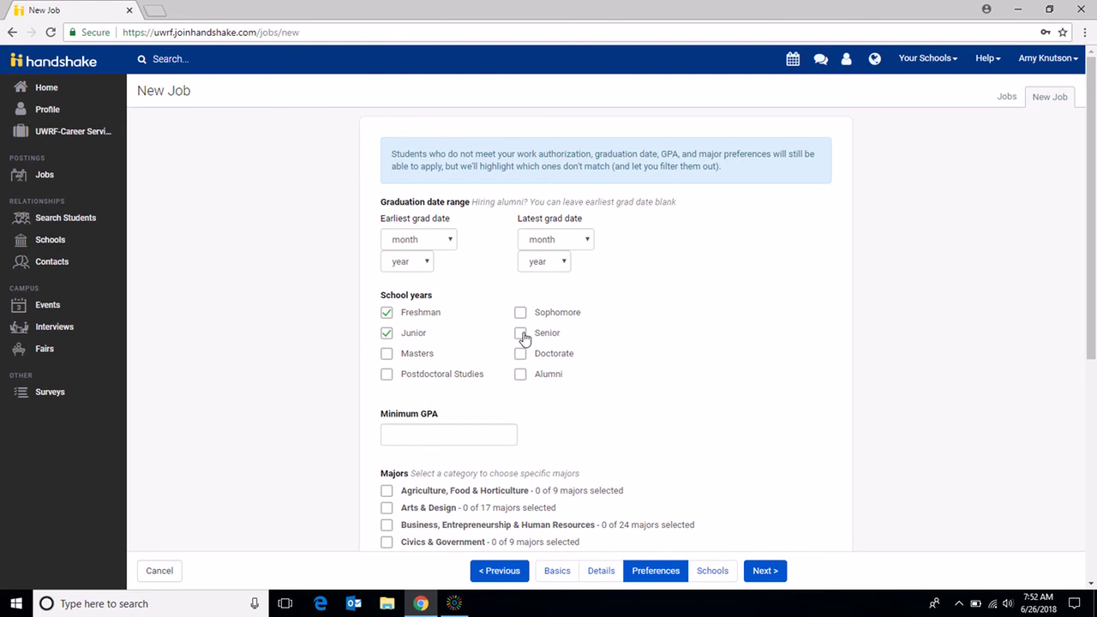
left_click(526, 318)
left_click_drag(1095, 187, 1095, 322)
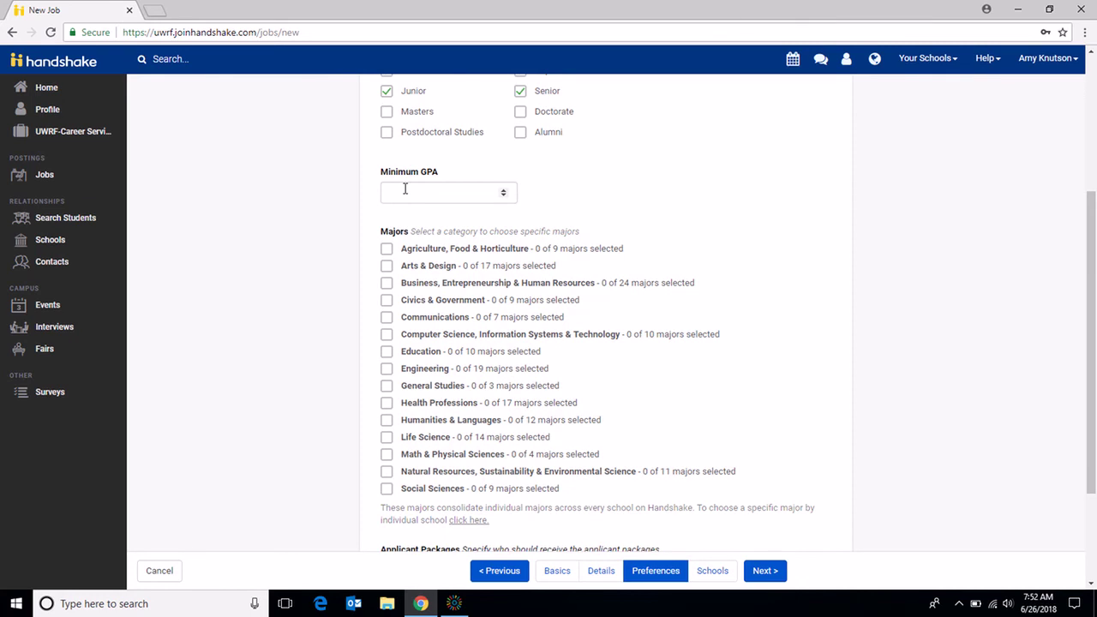
left_click_drag(1094, 257, 1094, 309)
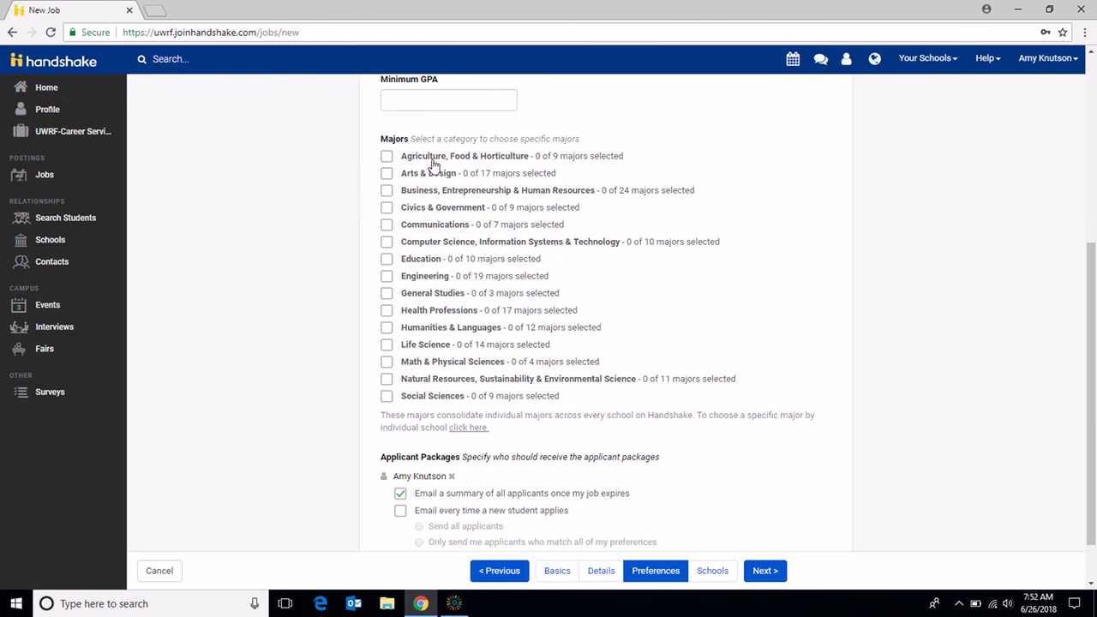
Step: Pick Agricultural Business, Agricultural Studies and Communication Sciences and Disorders from UW-River Falls majors
left_click(476, 428)
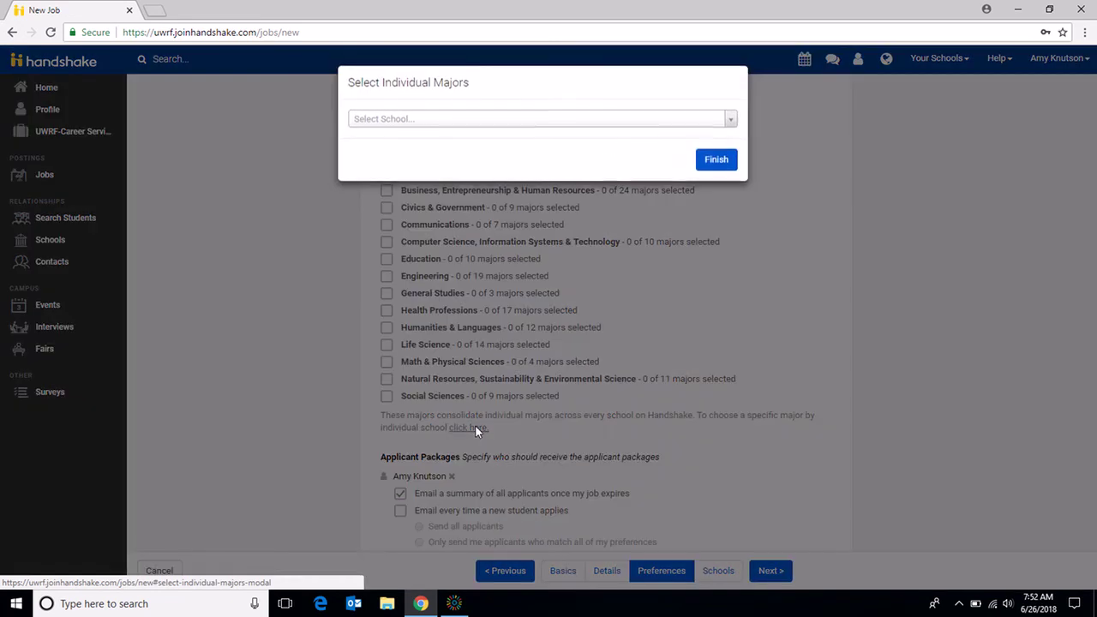
left_click(578, 122)
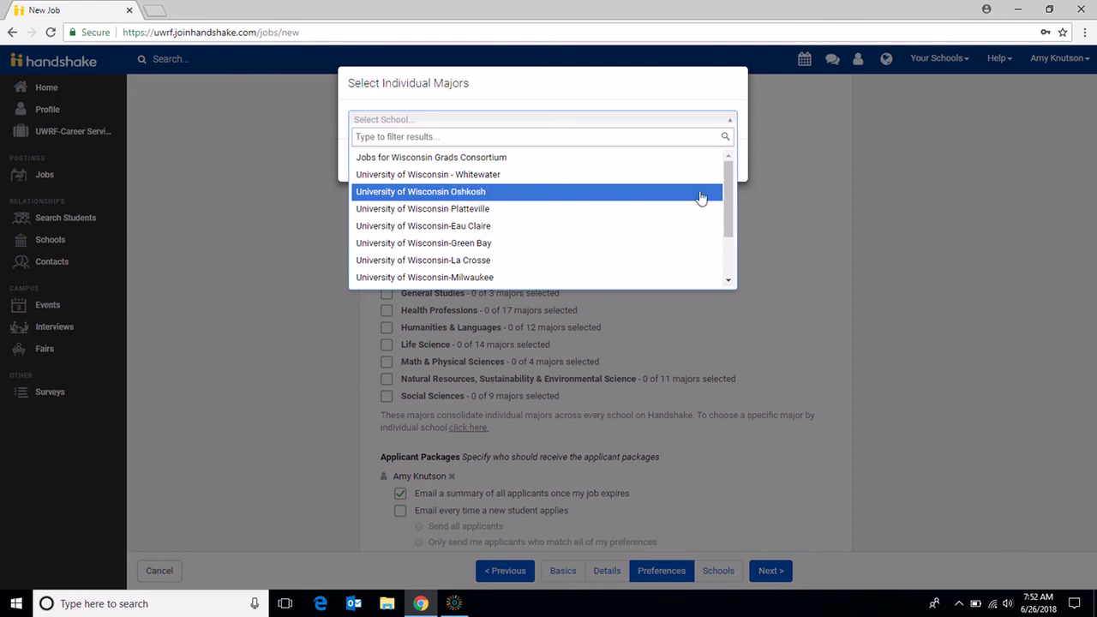
left_click_drag(733, 180, 734, 216)
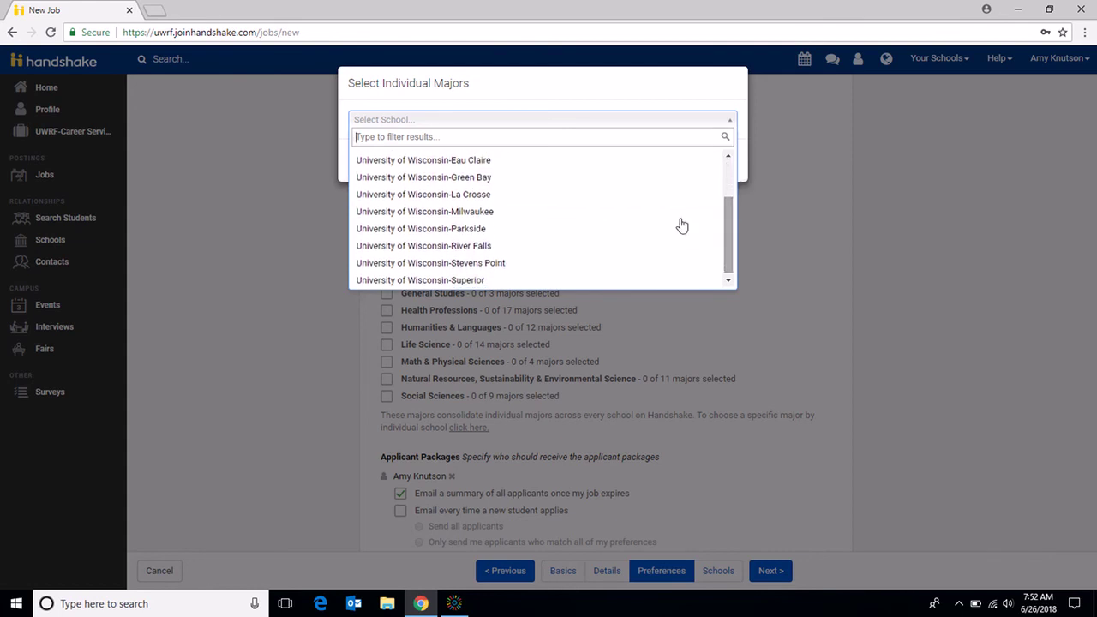
left_click(505, 245)
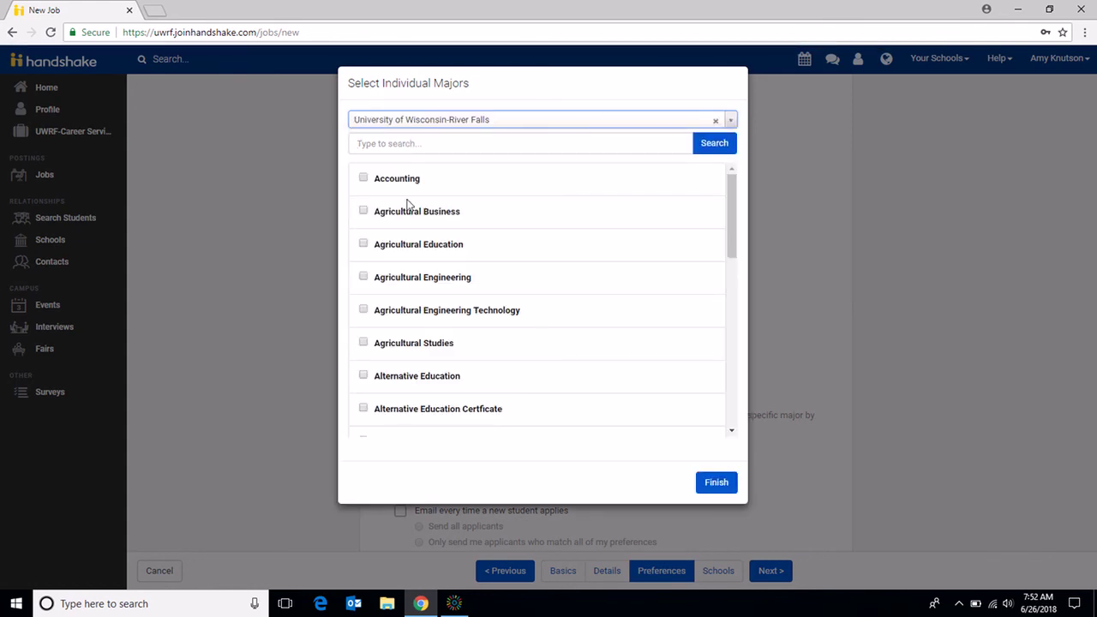
left_click(364, 211)
left_click(363, 342)
left_click_drag(730, 211, 746, 336)
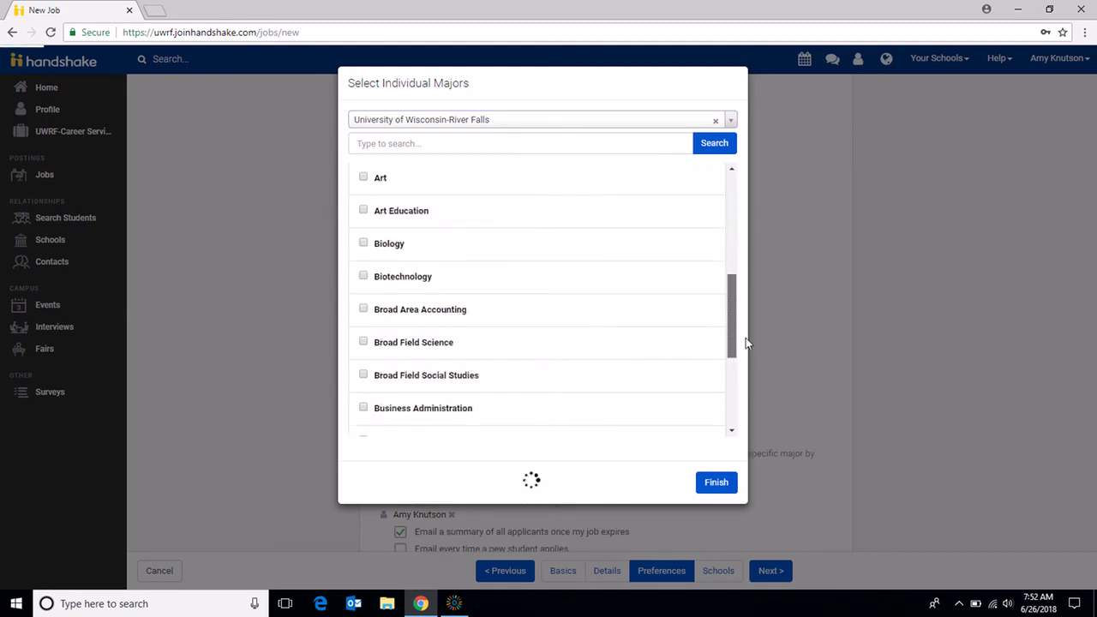
left_click(363, 334)
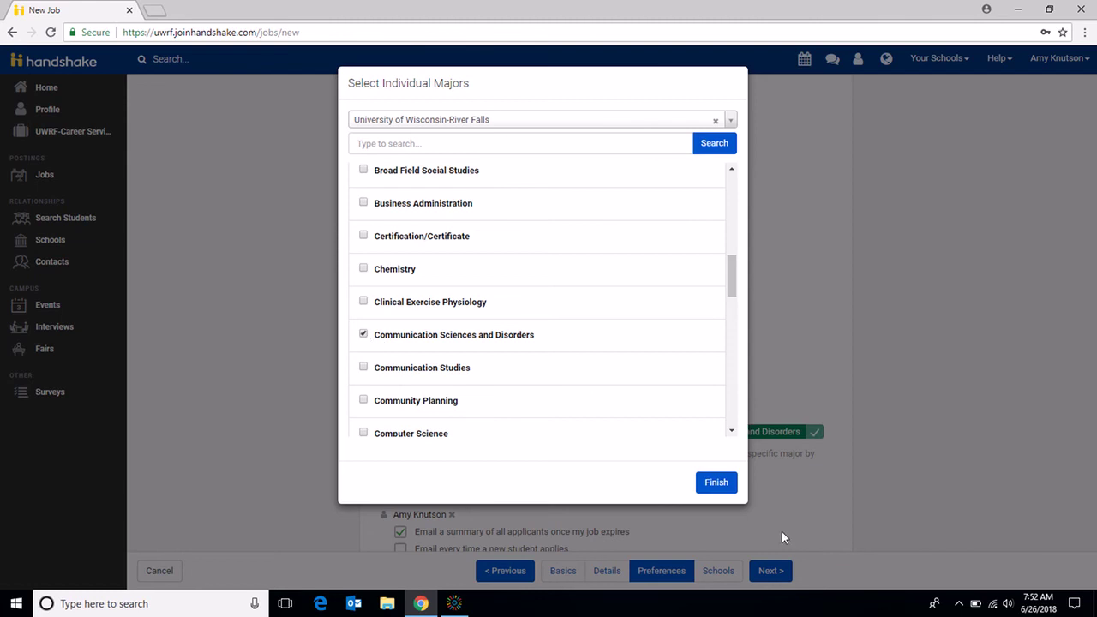
left_click(716, 483)
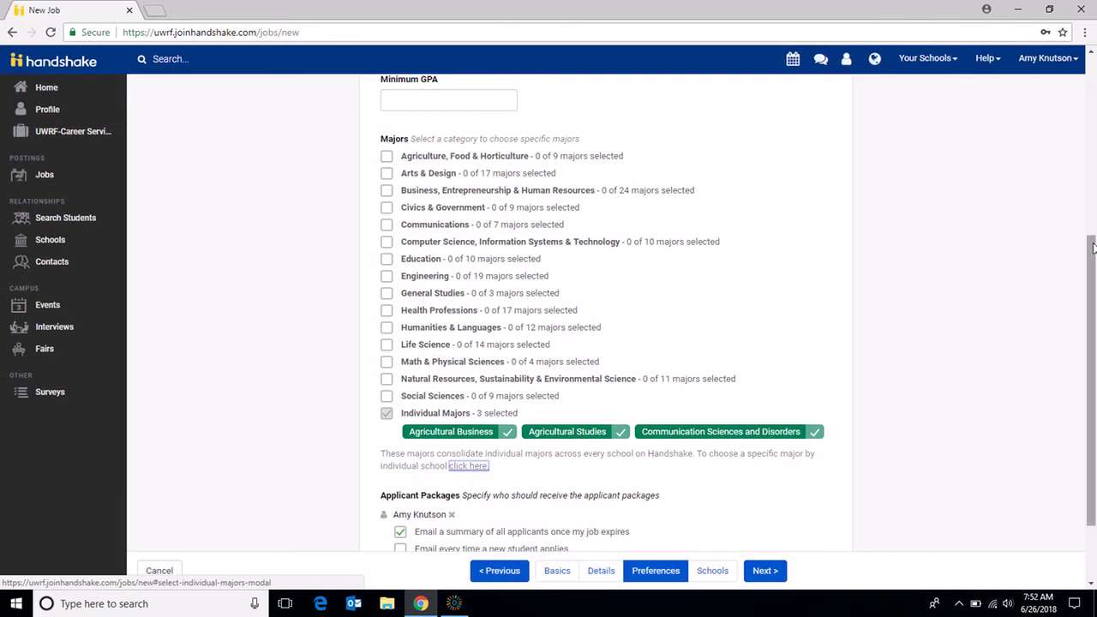
Step: Enable 'Email every time a new student applies', then continue to the Schools step
left_click_drag(1092, 250, 1090, 337)
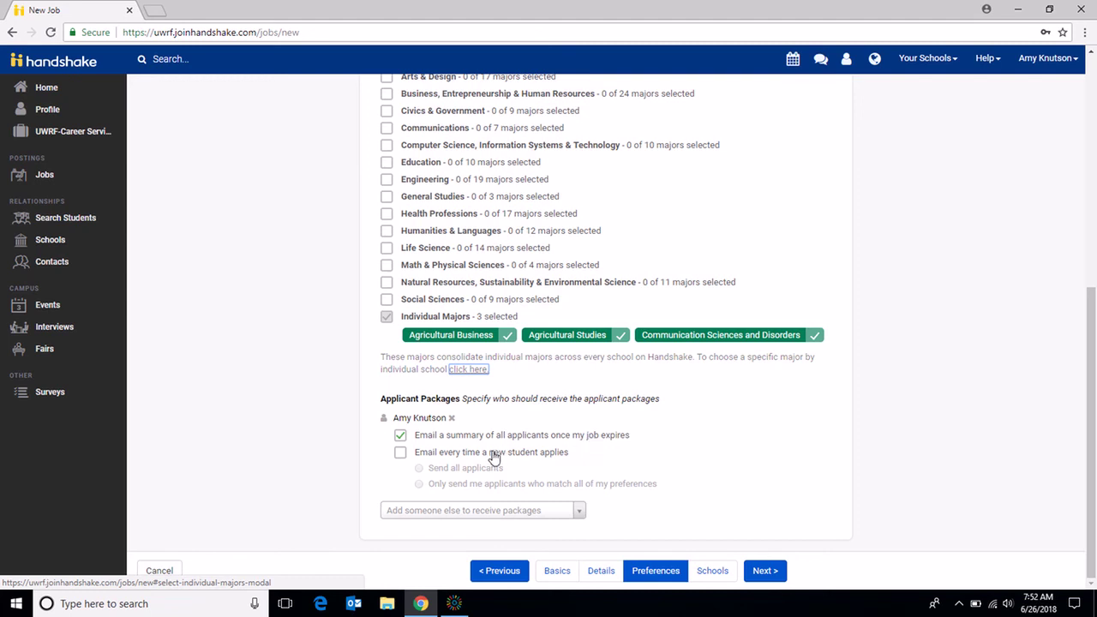
left_click(400, 456)
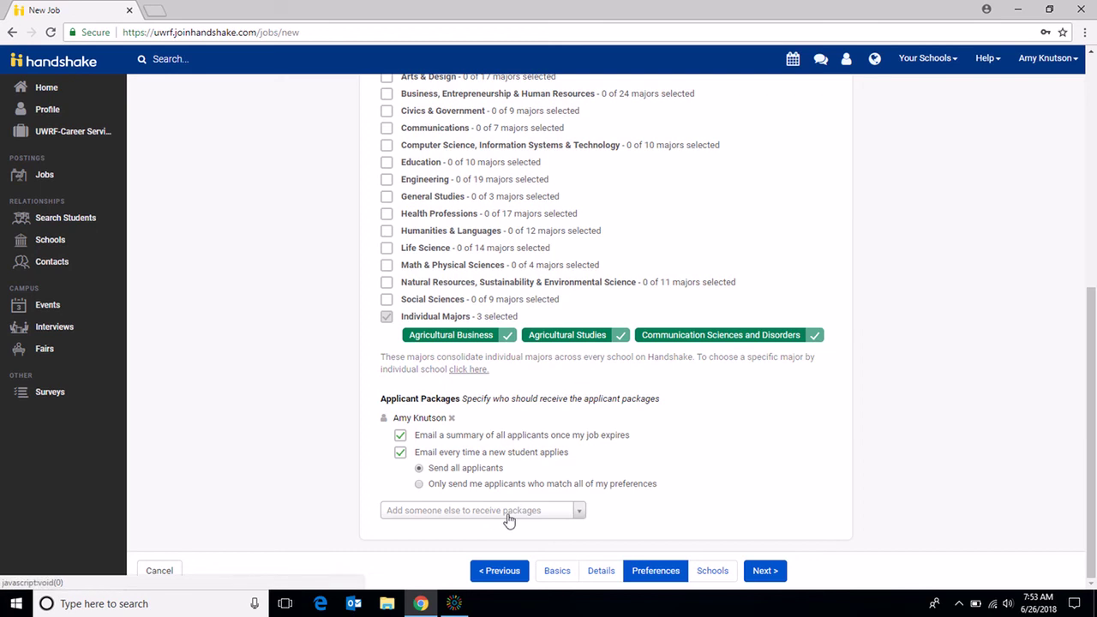
left_click(708, 572)
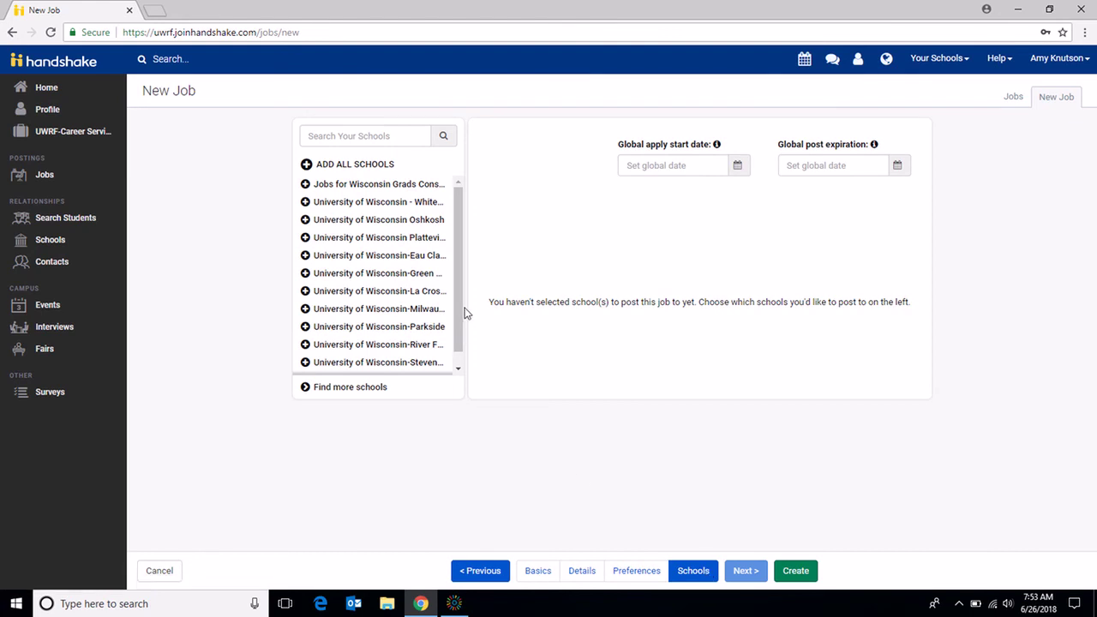
Step: Add University of Wisconsin-River Falls and set applications to open 26 June 2018 at 7:00 am
scroll(462, 312, "down", 1)
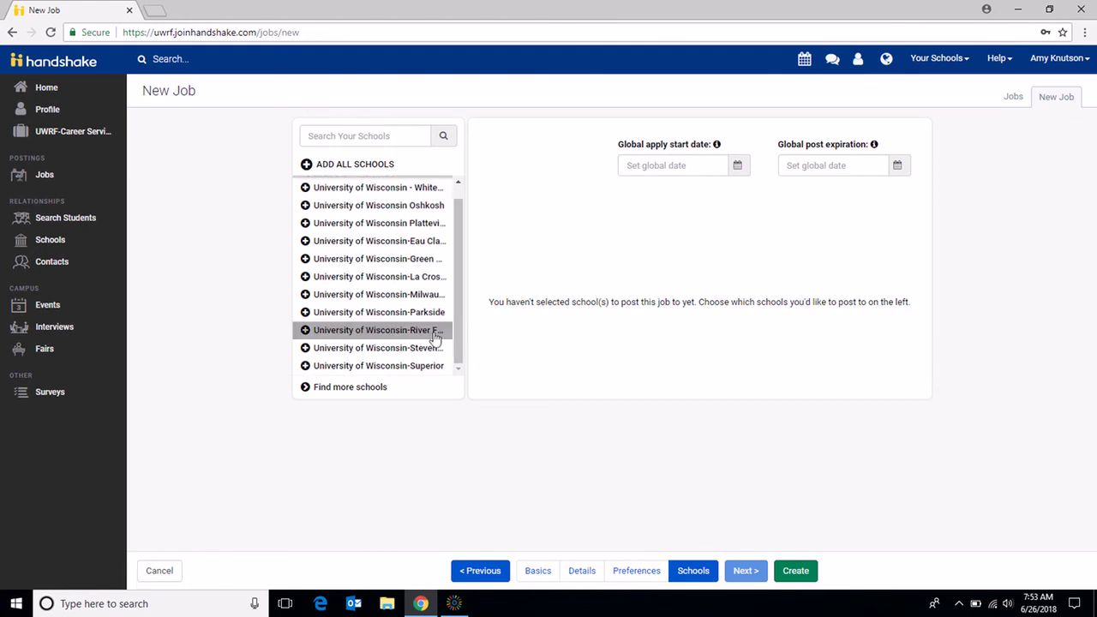
left_click(433, 328)
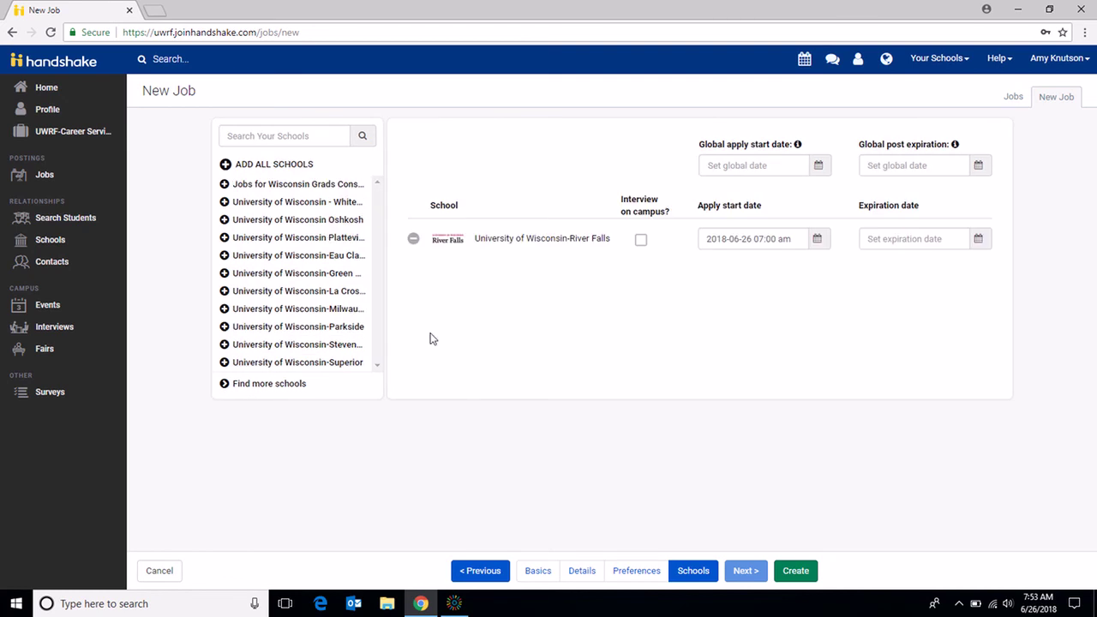
left_click(818, 240)
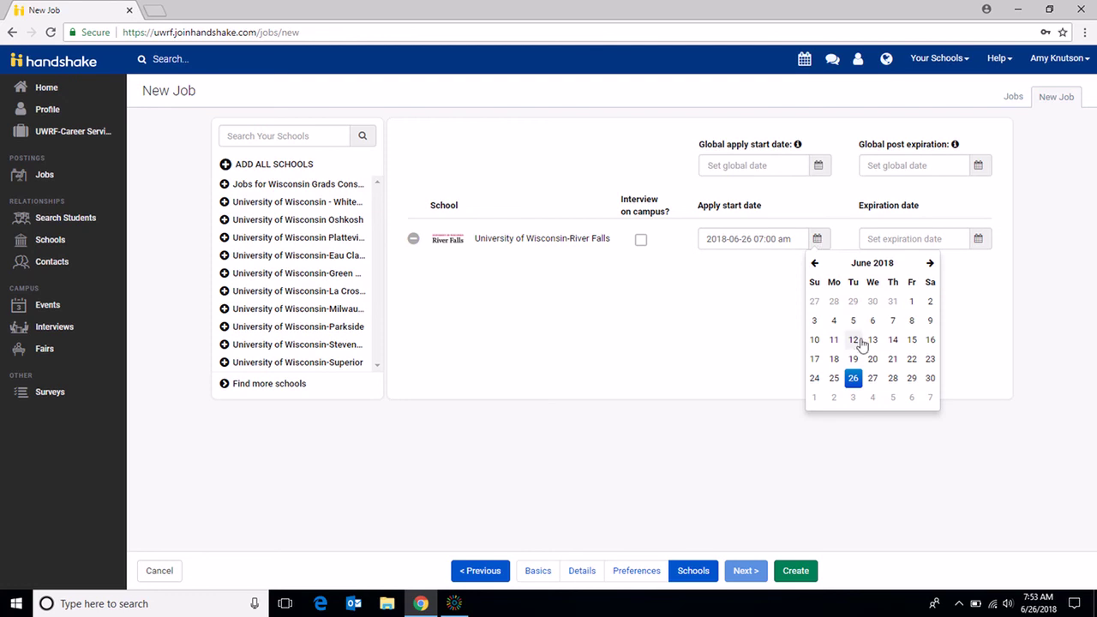
left_click(854, 380)
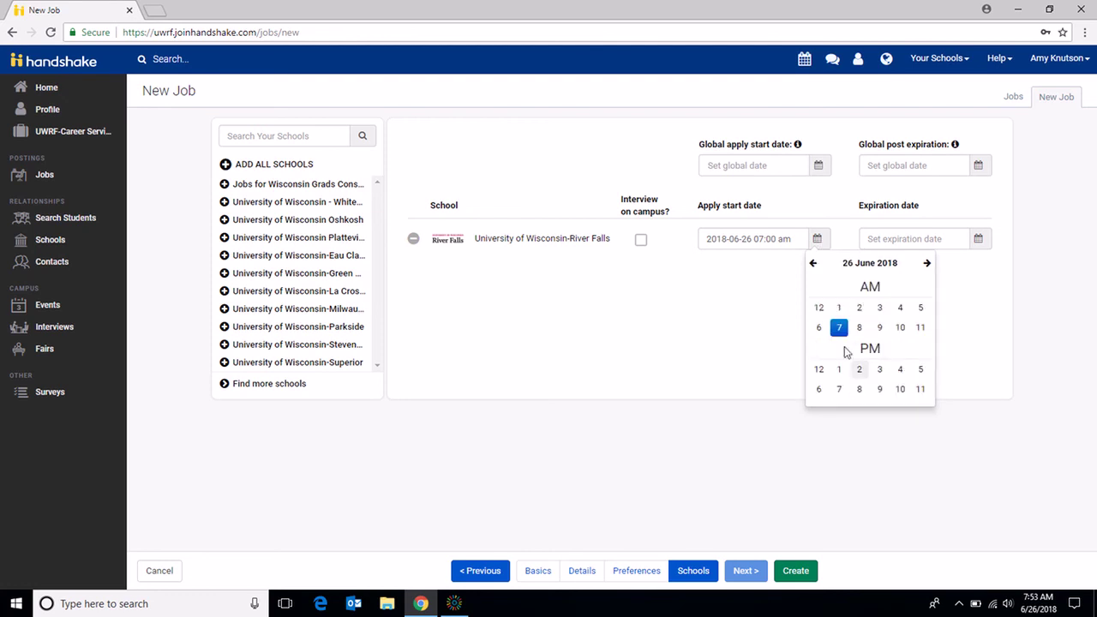
left_click(840, 327)
left_click(823, 307)
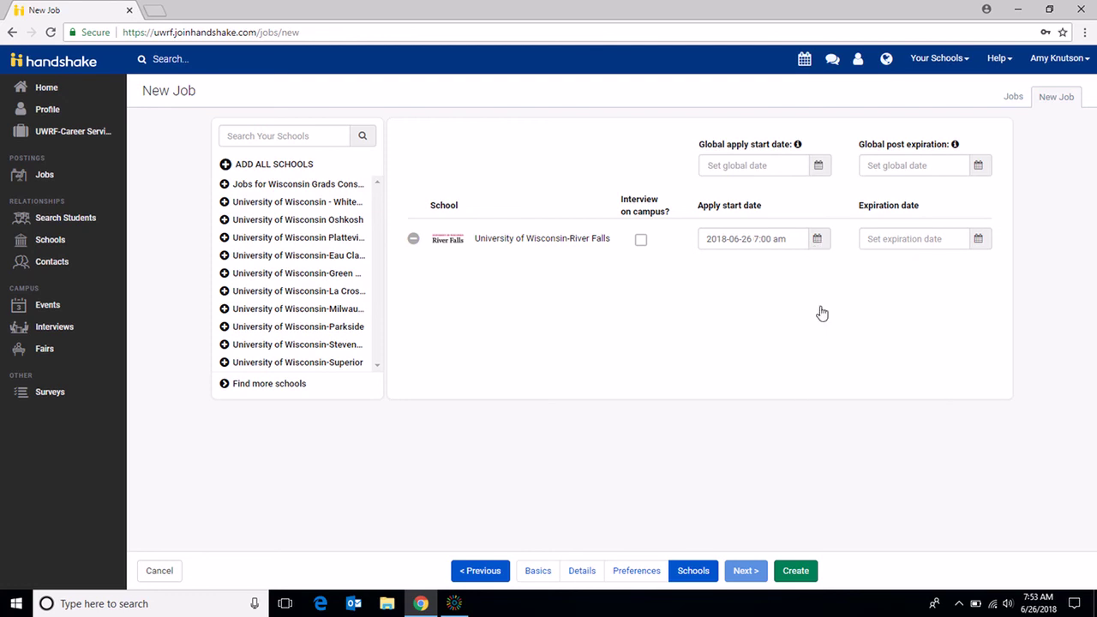
Step: Set the posting to expire 29 June 2018 at 8:00 am and create the job
left_click(979, 241)
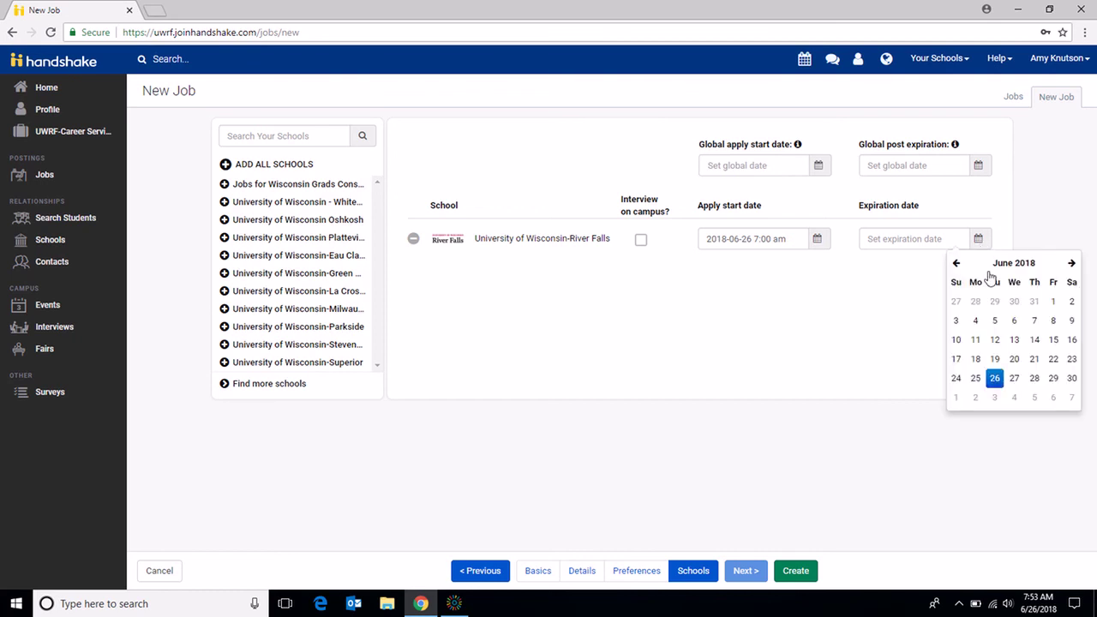
left_click(1059, 388)
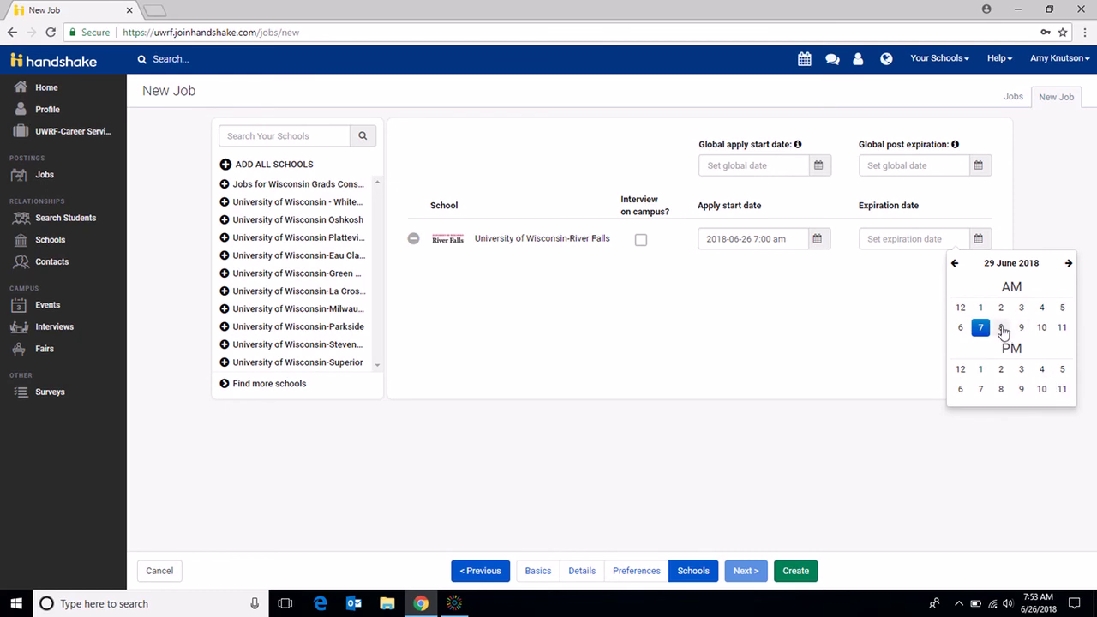
left_click(1002, 329)
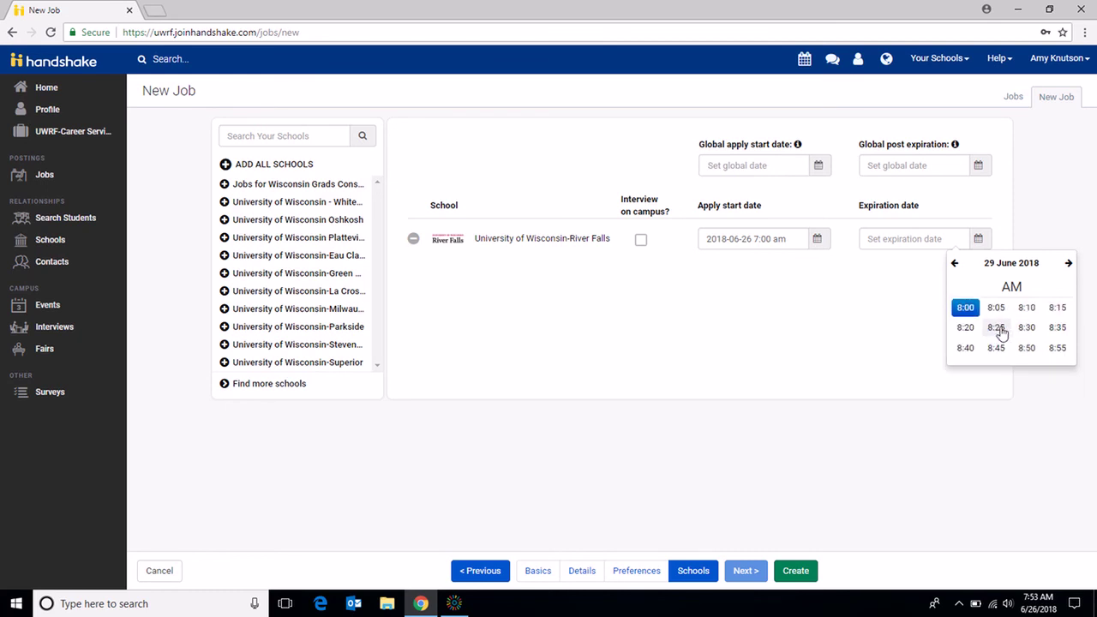
left_click(965, 310)
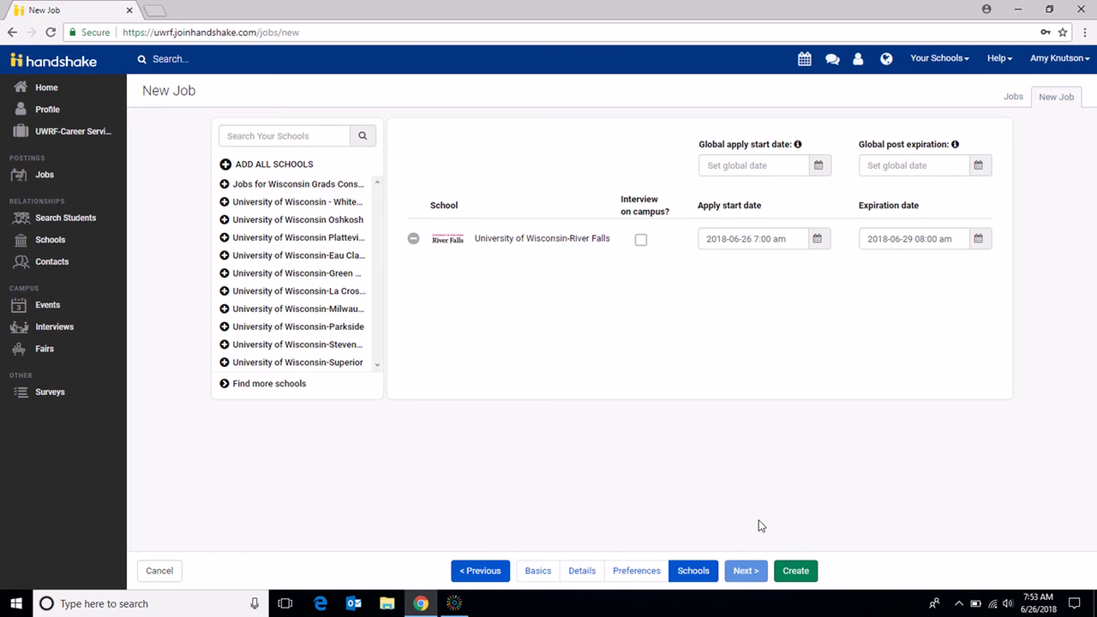
left_click(801, 579)
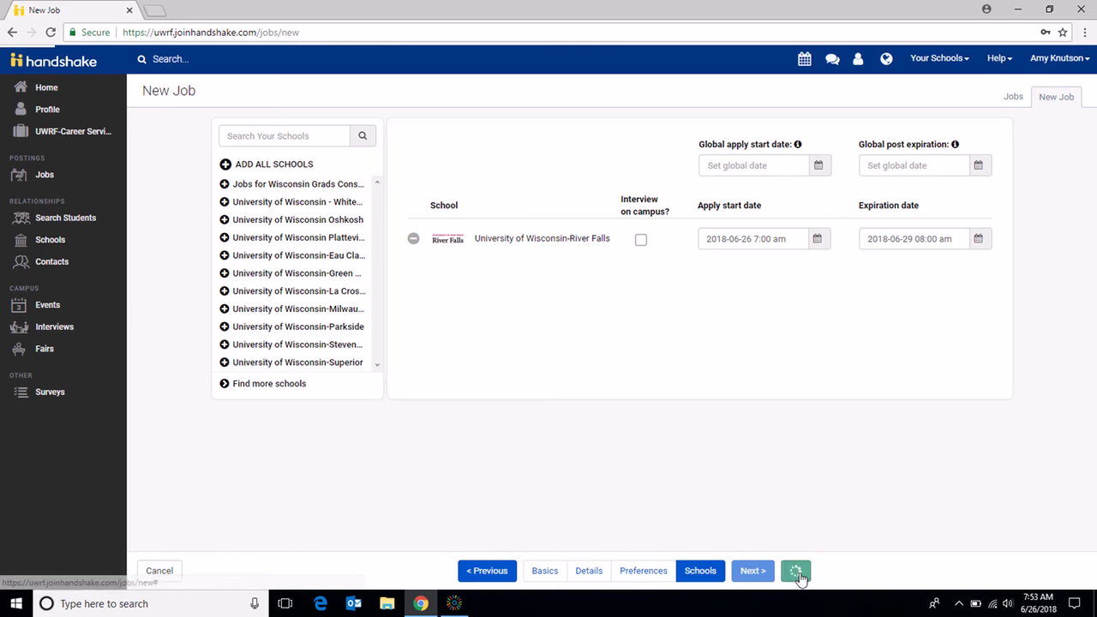